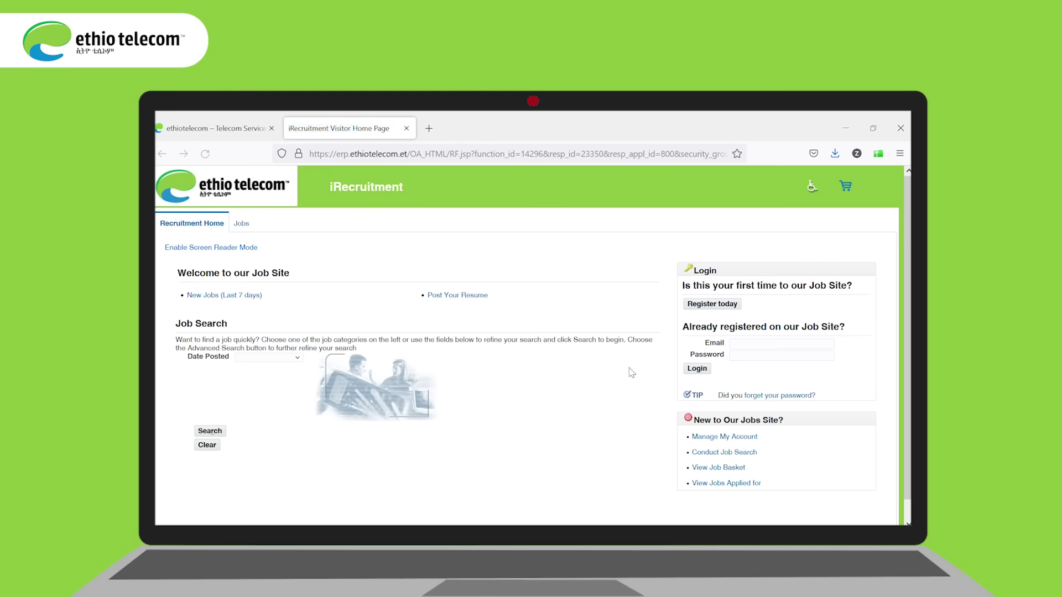
# Step: Register a new candidate with the email address, grandfather's and first names, and a confirmed password
pyautogui.click(717, 307)
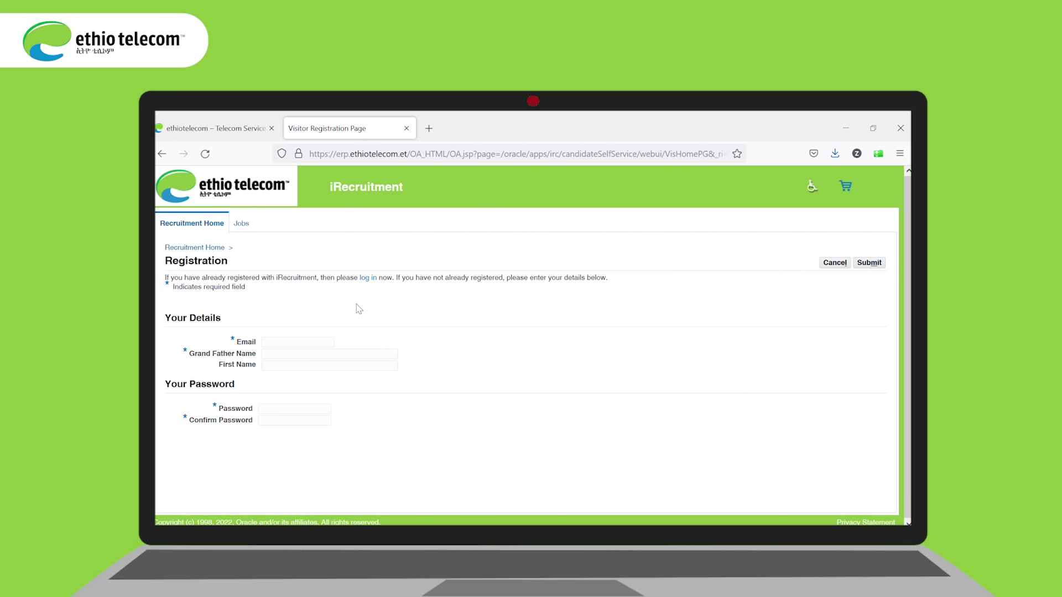
pyautogui.click(276, 346)
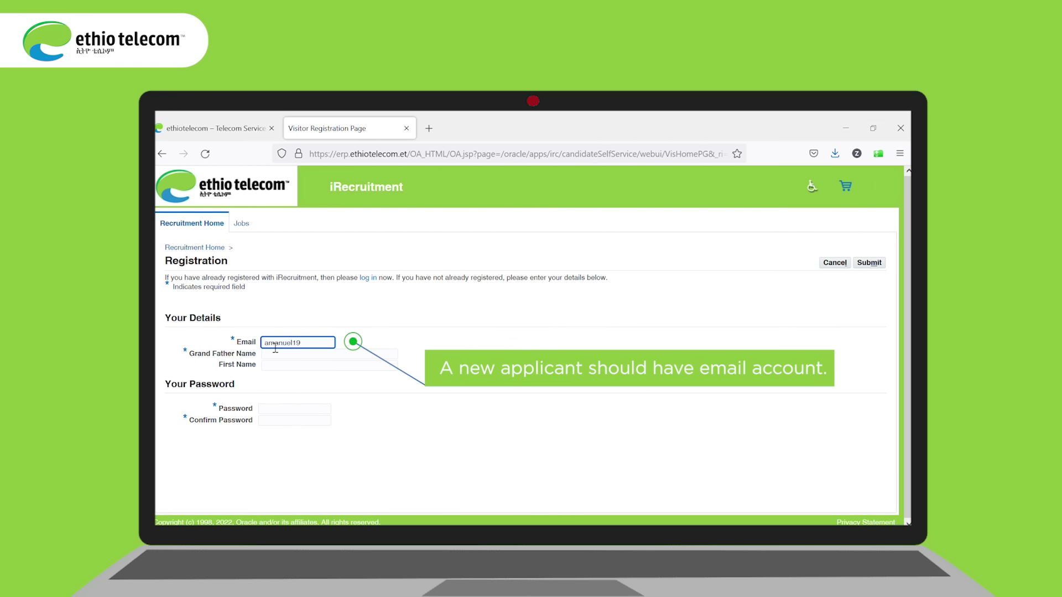
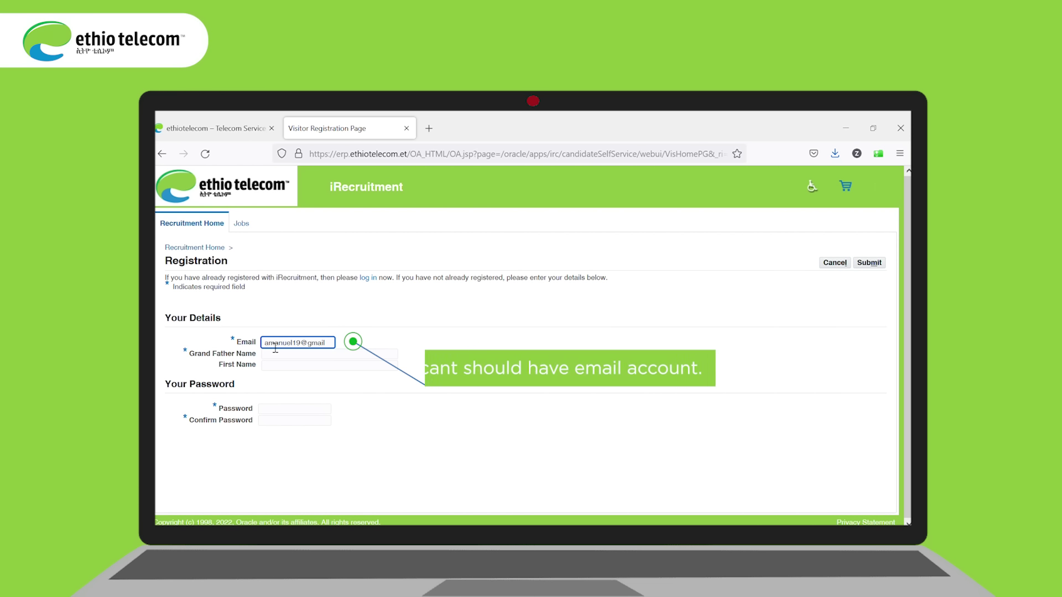
pyautogui.click(397, 355)
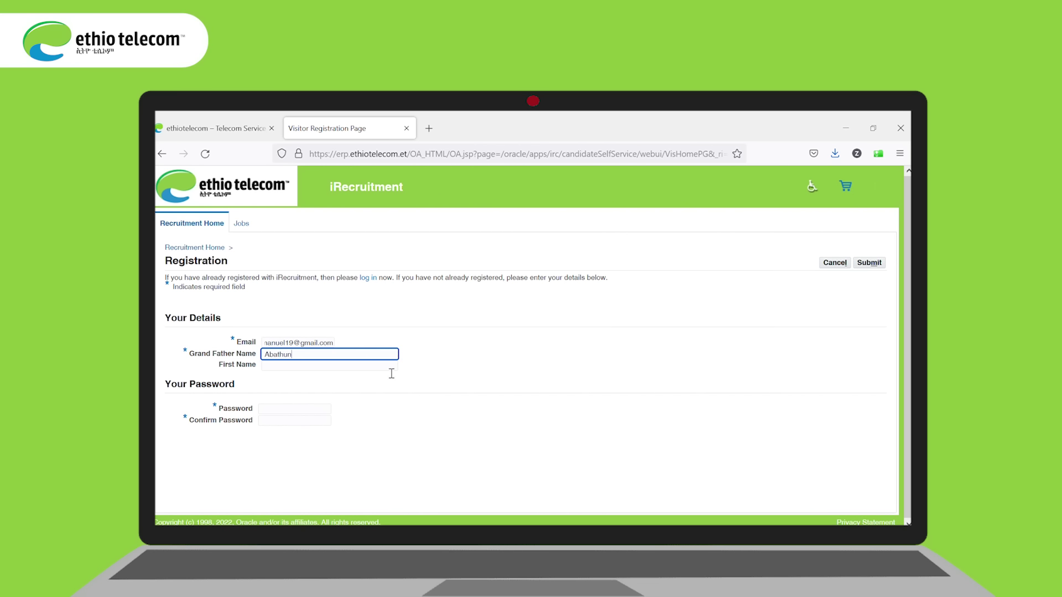
pyautogui.click(357, 368)
pyautogui.write('Girma')
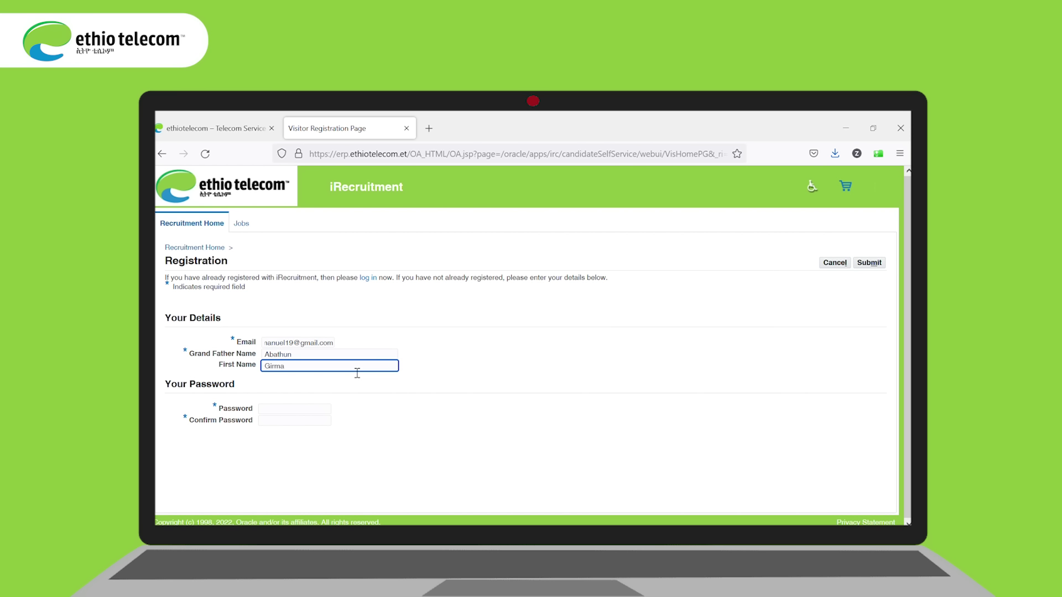
pyautogui.click(280, 412)
pyautogui.write('••')
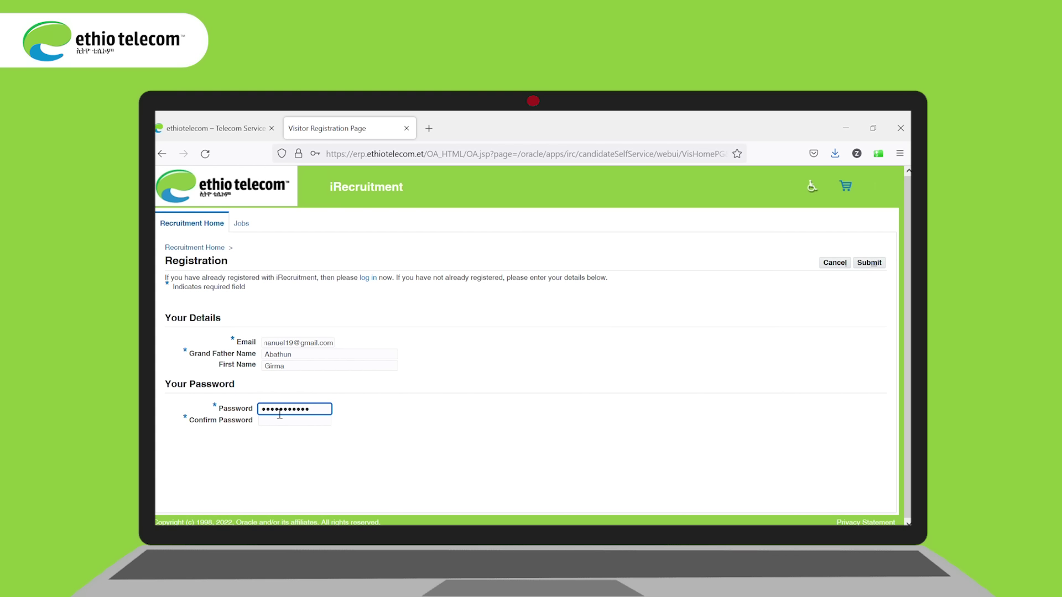
pyautogui.click(271, 429)
pyautogui.click(869, 265)
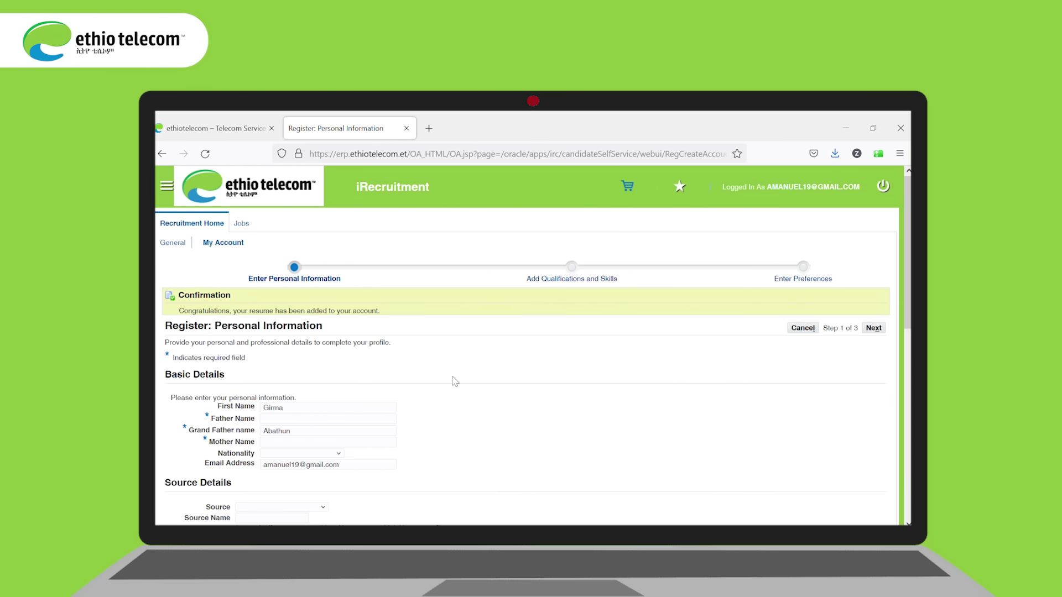
# Step: Enter the father's and mother's names, nationality Ethiopian and source Ethio Telecom Web Site
pyautogui.click(277, 424)
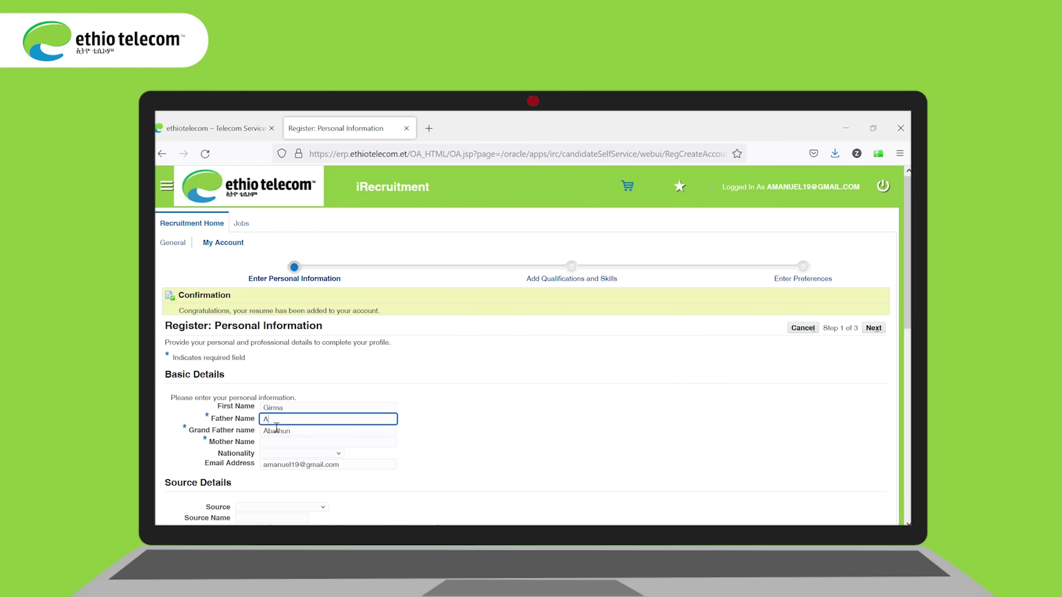
pyautogui.click(387, 446)
pyautogui.write('Zenit')
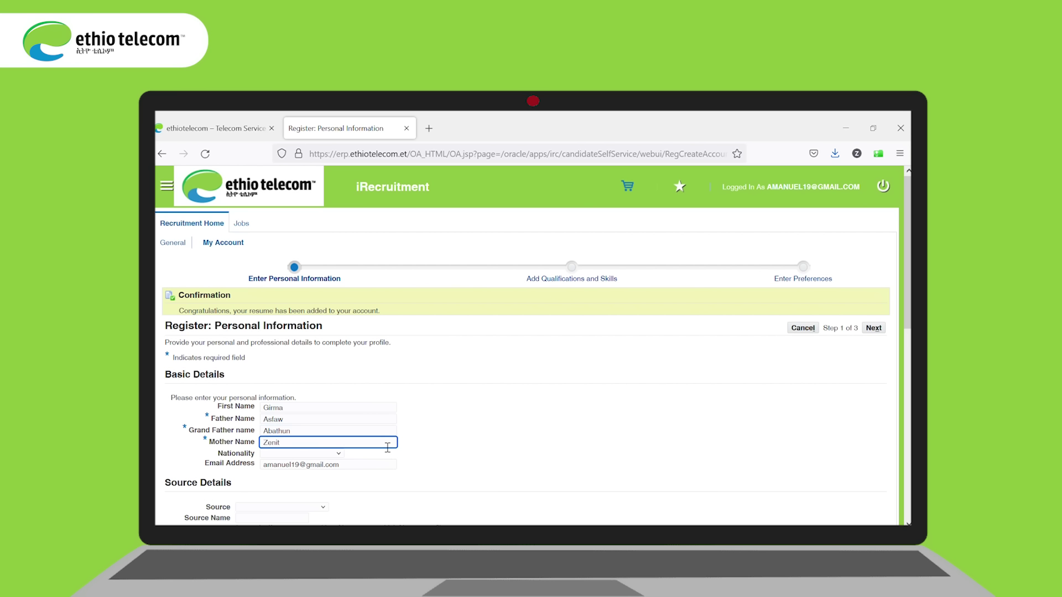
pyautogui.click(430, 457)
pyautogui.click(340, 455)
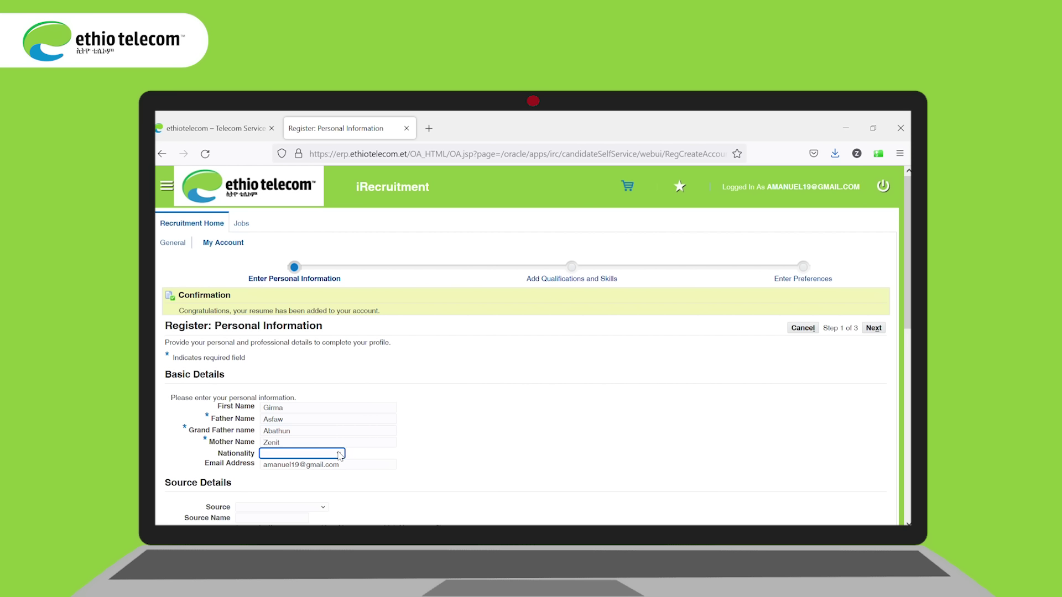
pyautogui.write('Ethiopian')
pyautogui.click(324, 509)
pyautogui.write('Eth')
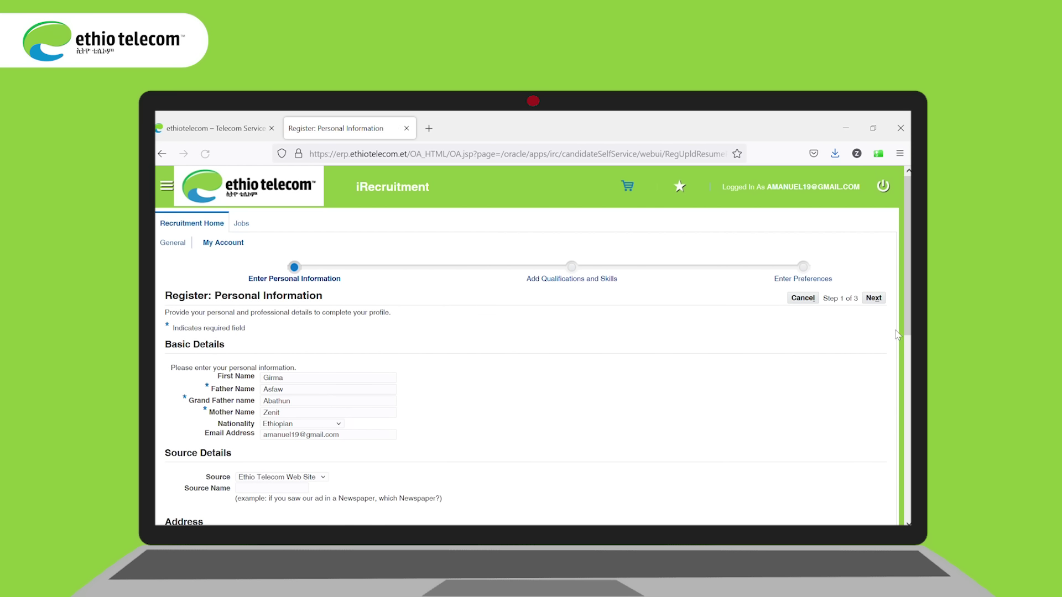
pyautogui.moveTo(906, 332); pyautogui.dragTo(905, 409)
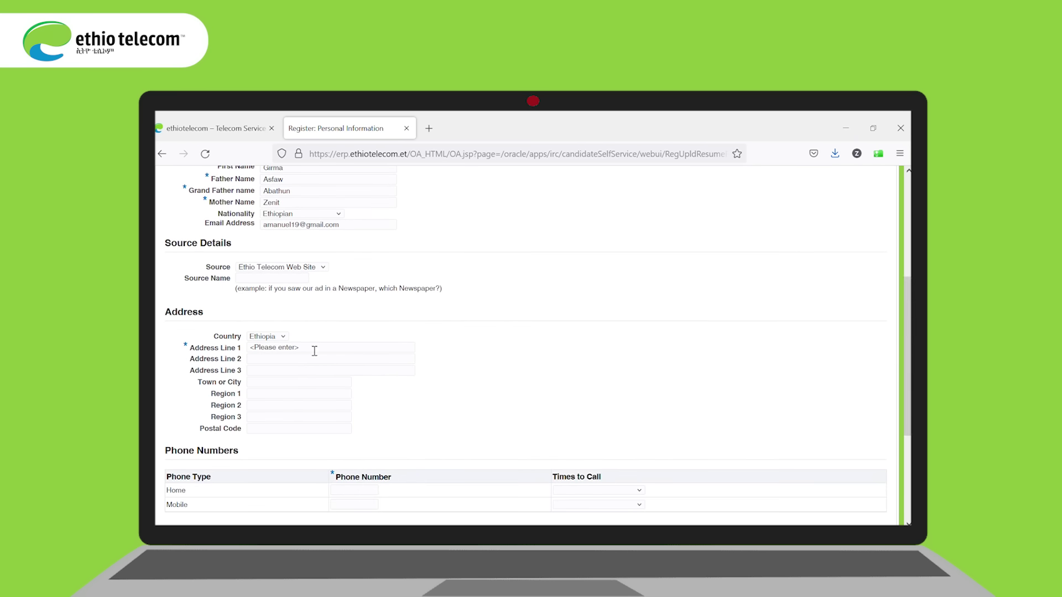
# Step: Enter address line 1 Addis Ababa plus the home and mobile phone numbers
pyautogui.click(296, 352)
pyautogui.write('Addis Ababa')
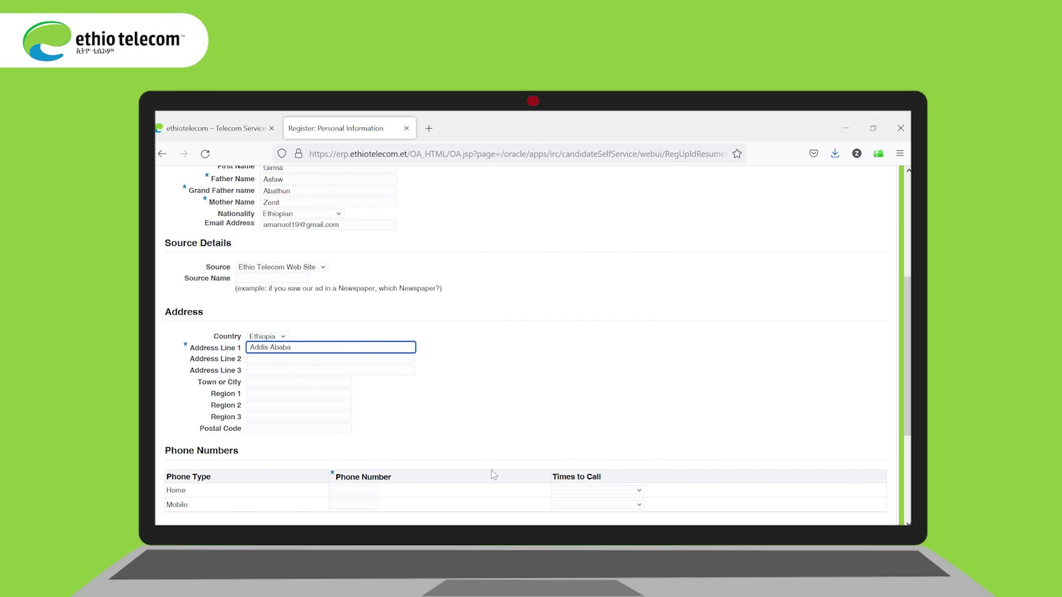
pyautogui.click(353, 492)
pyautogui.write('0')
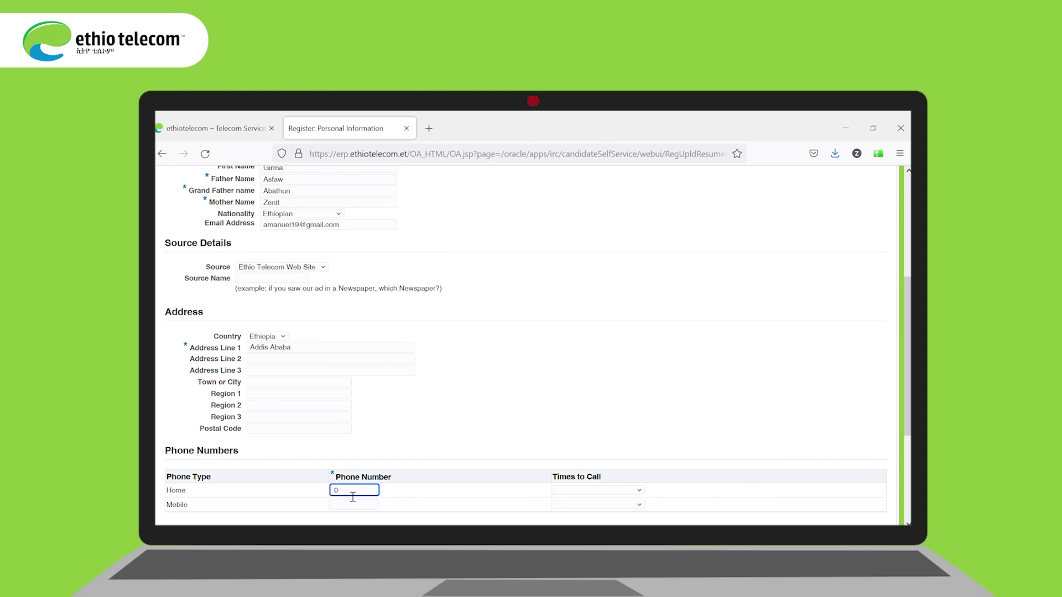
pyautogui.write('000000000')
pyautogui.click(347, 505)
pyautogui.write('0000000000')
# Step: Set the times to call for both the home and mobile phones to Any
pyautogui.click(639, 490)
pyautogui.click(568, 433)
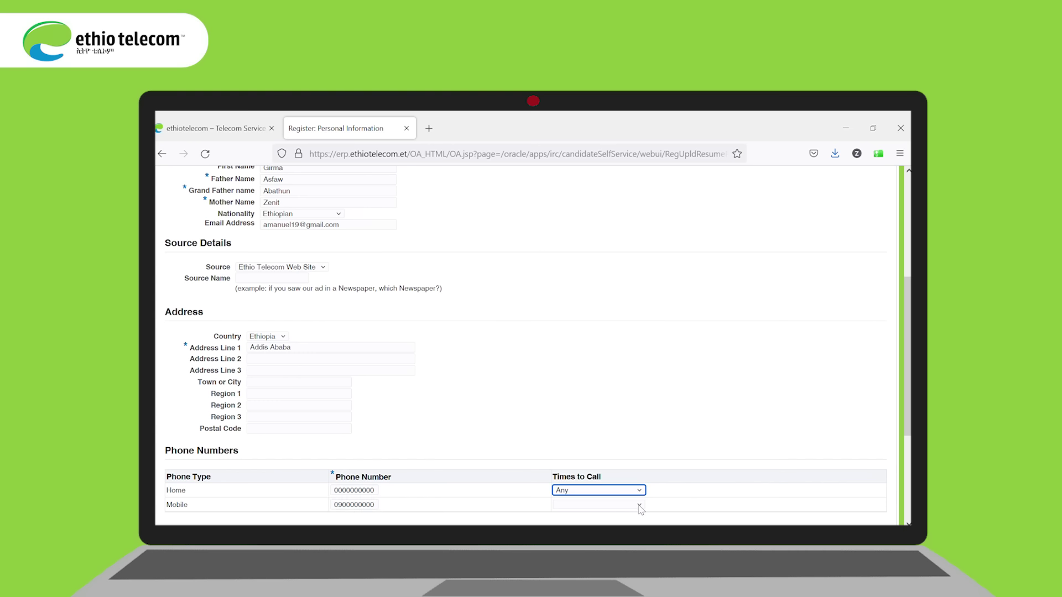
pyautogui.click(639, 505)
pyautogui.click(566, 445)
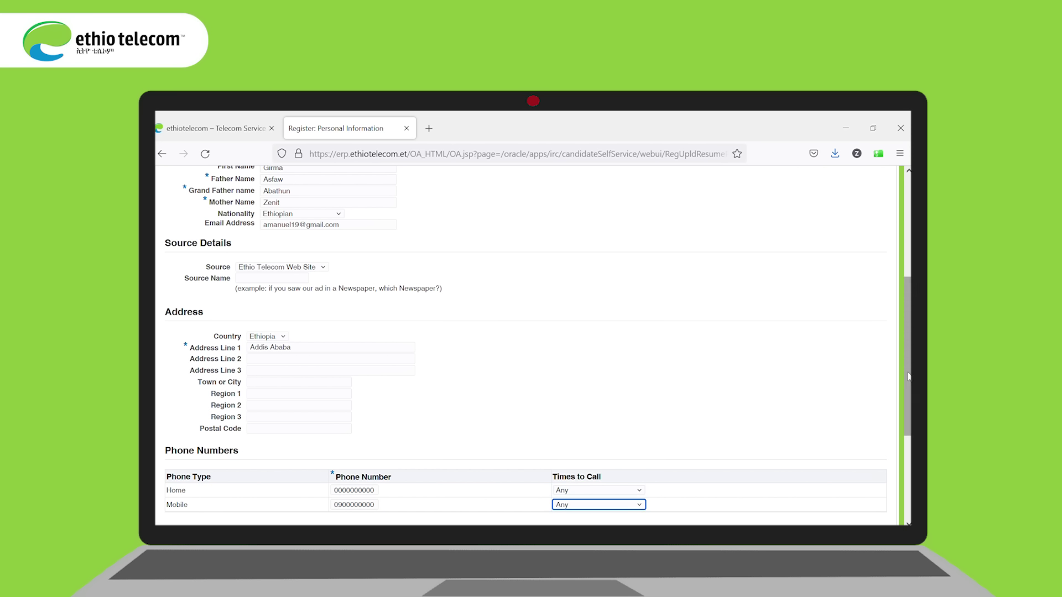
pyautogui.moveTo(909, 378); pyautogui.dragTo(905, 459)
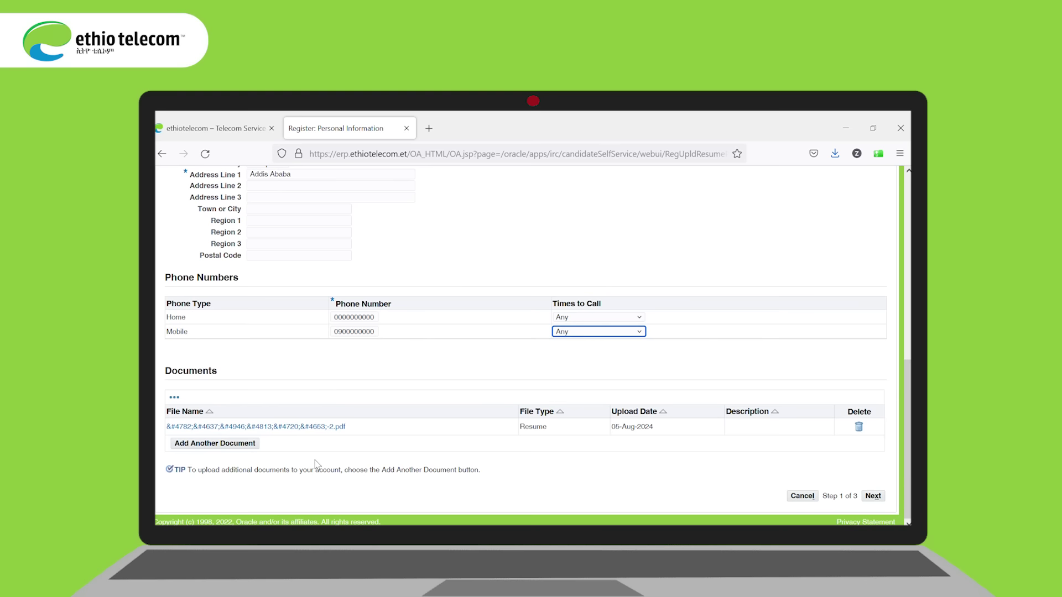
# Step: Try adding another document, dismiss the warning, cancel it, and continue to step 2
pyautogui.click(216, 444)
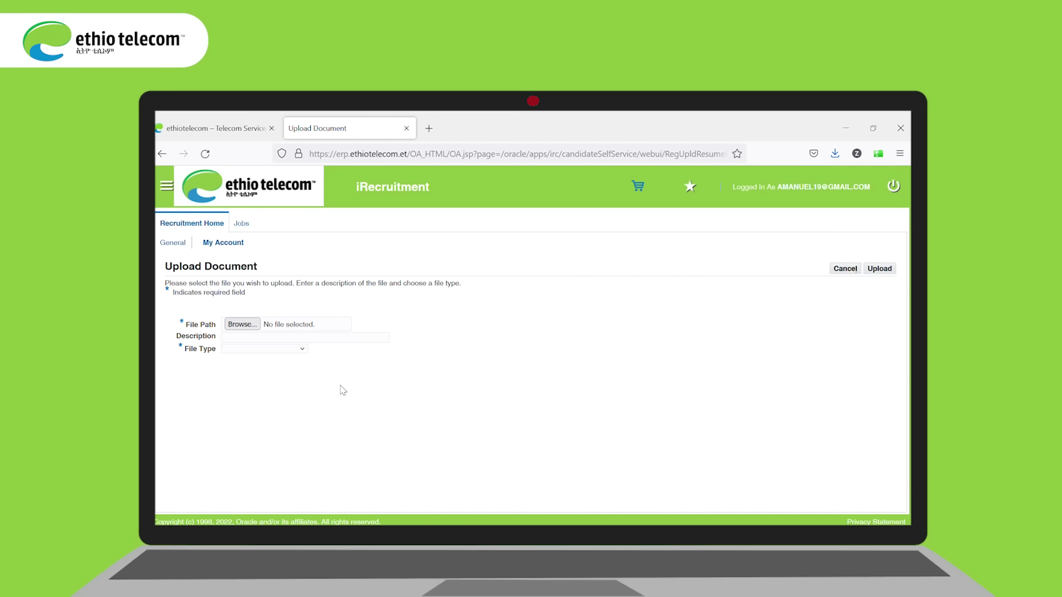
pyautogui.click(303, 350)
pyautogui.click(880, 268)
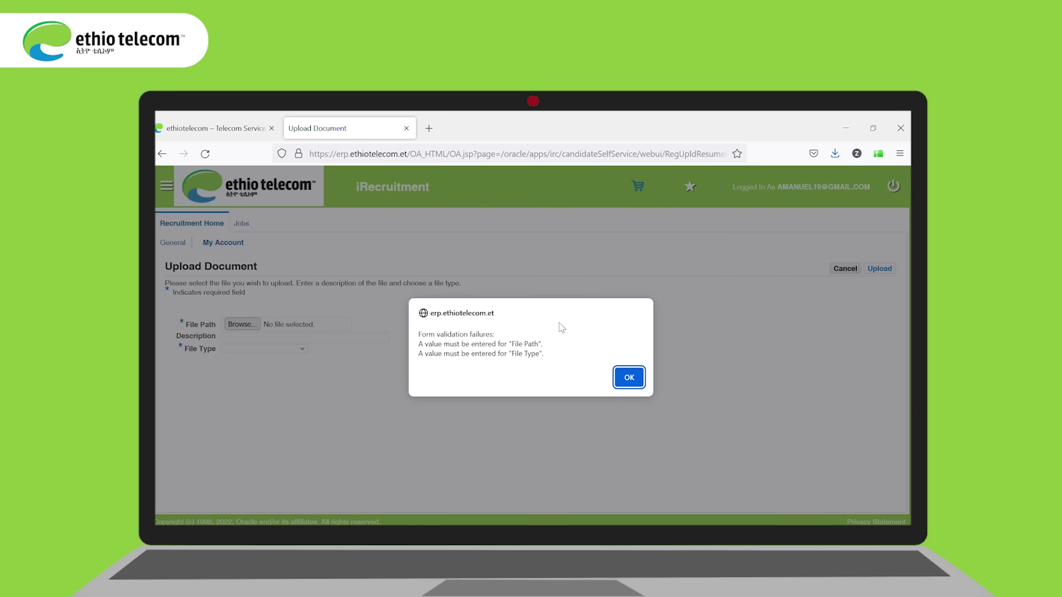
pyautogui.click(629, 378)
pyautogui.click(845, 269)
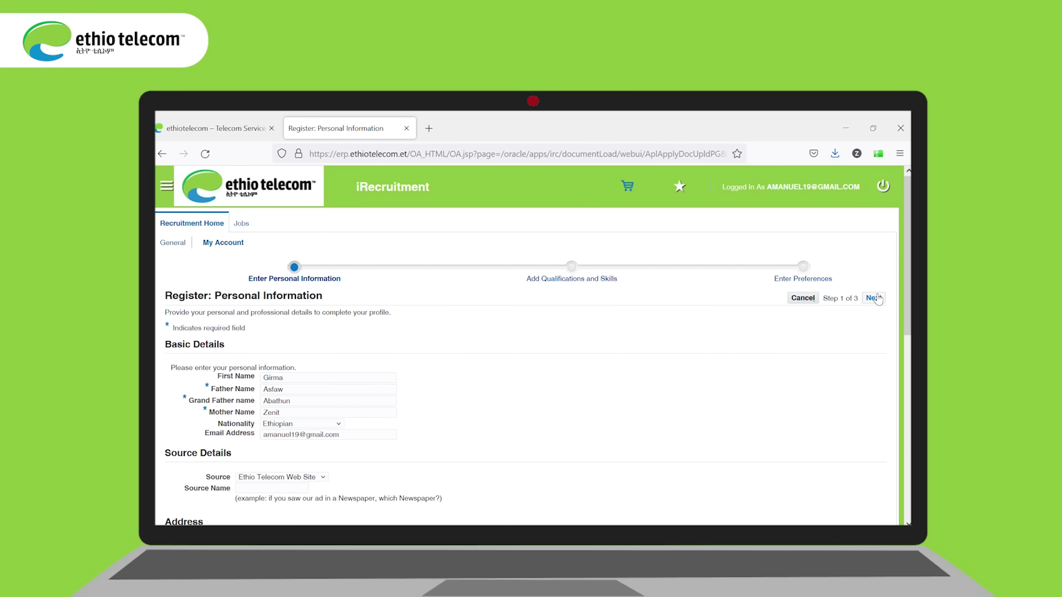
pyautogui.click(875, 300)
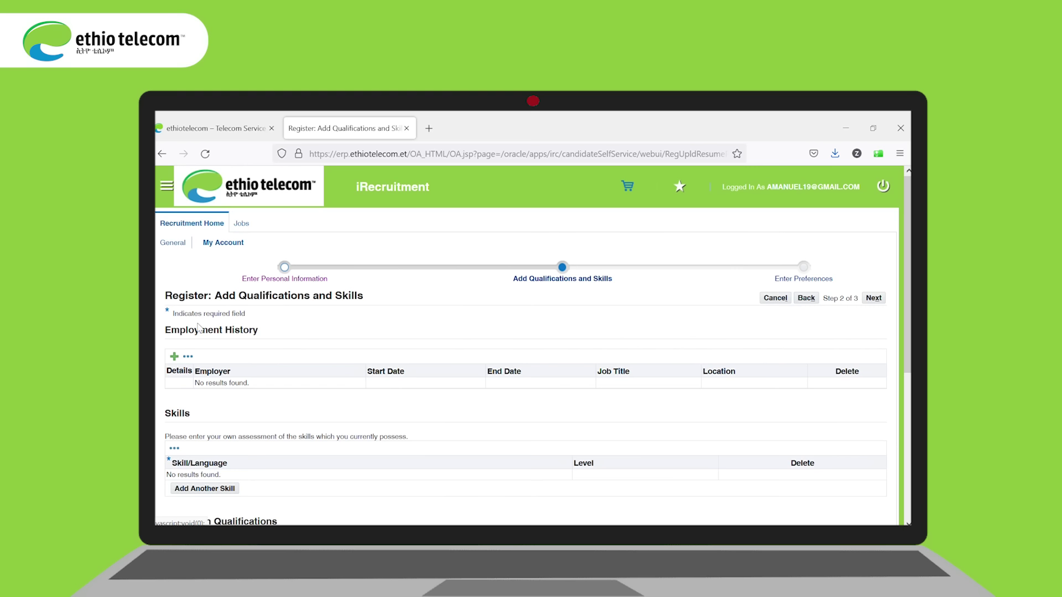
# Step: Add an employment entry for Ethiopian Air Lines from December 2014 to November 2020
pyautogui.click(174, 357)
pyautogui.write('E')
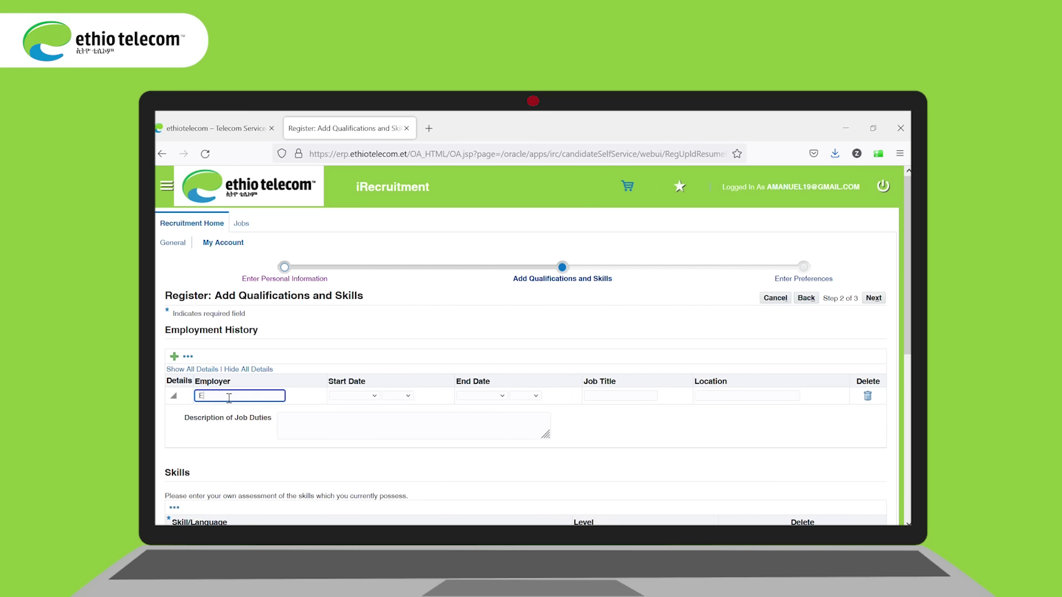
pyautogui.write('thiopian Air Lines')
pyautogui.click(375, 397)
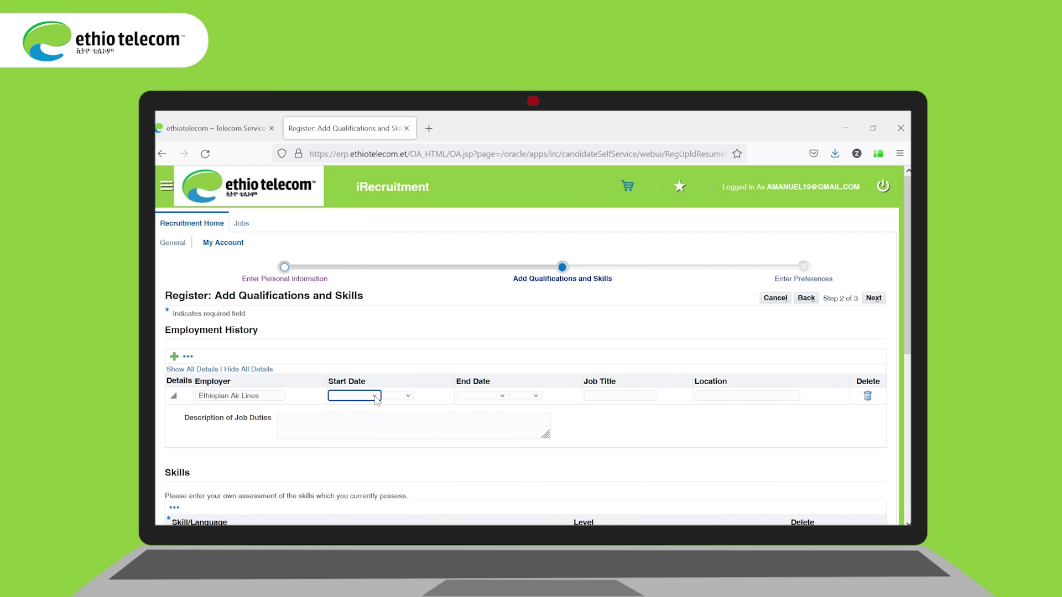
pyautogui.press('d')
pyautogui.click(407, 396)
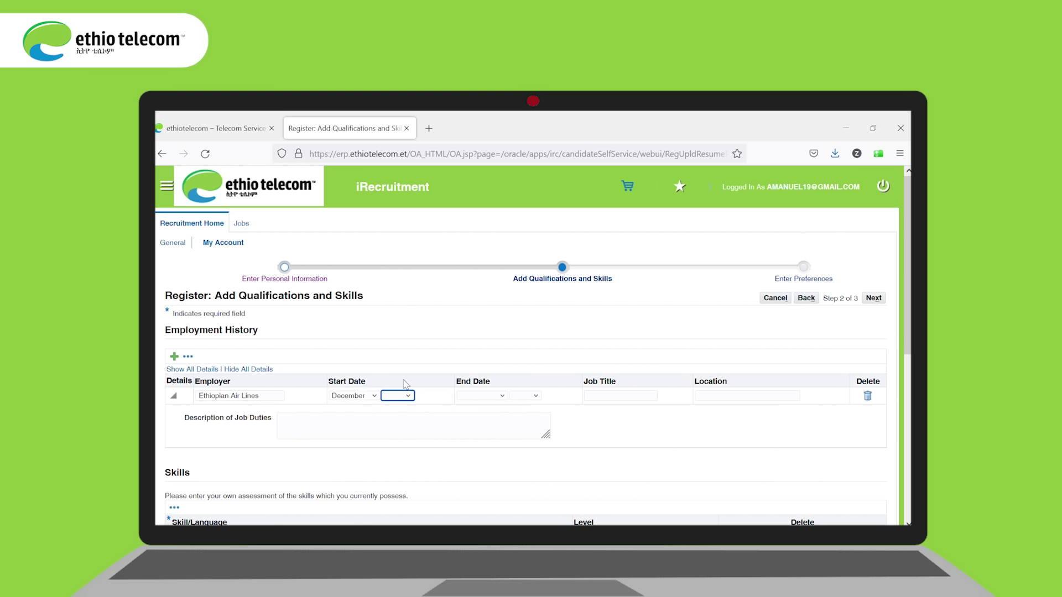
pyautogui.write('2014')
pyautogui.click(503, 398)
pyautogui.press('n')
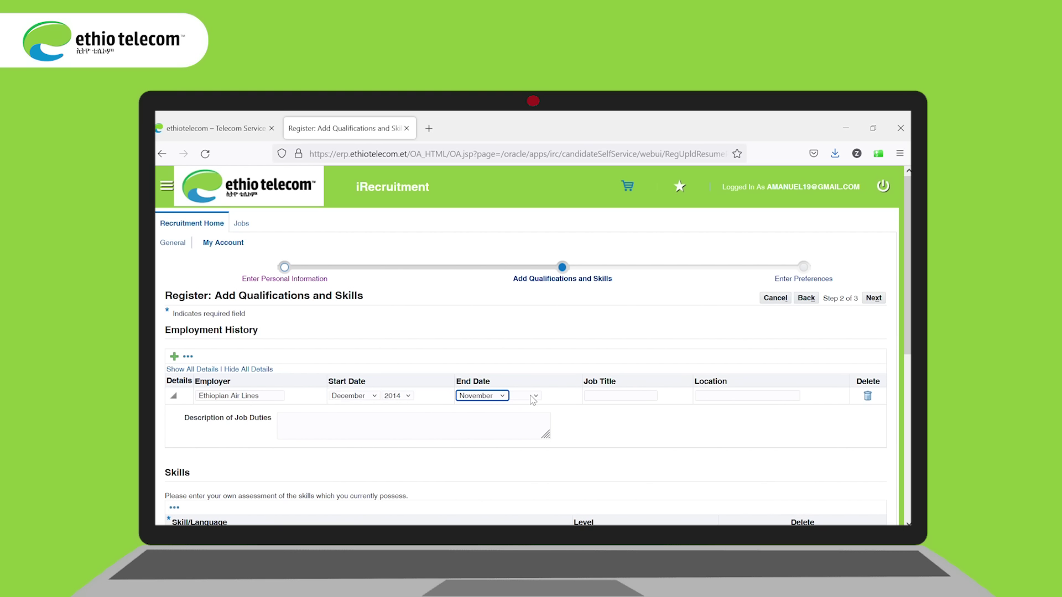
pyautogui.press('Tab')
# Step: Enter the job title Cabin Crew and location Addis Ababa
pyautogui.click(603, 404)
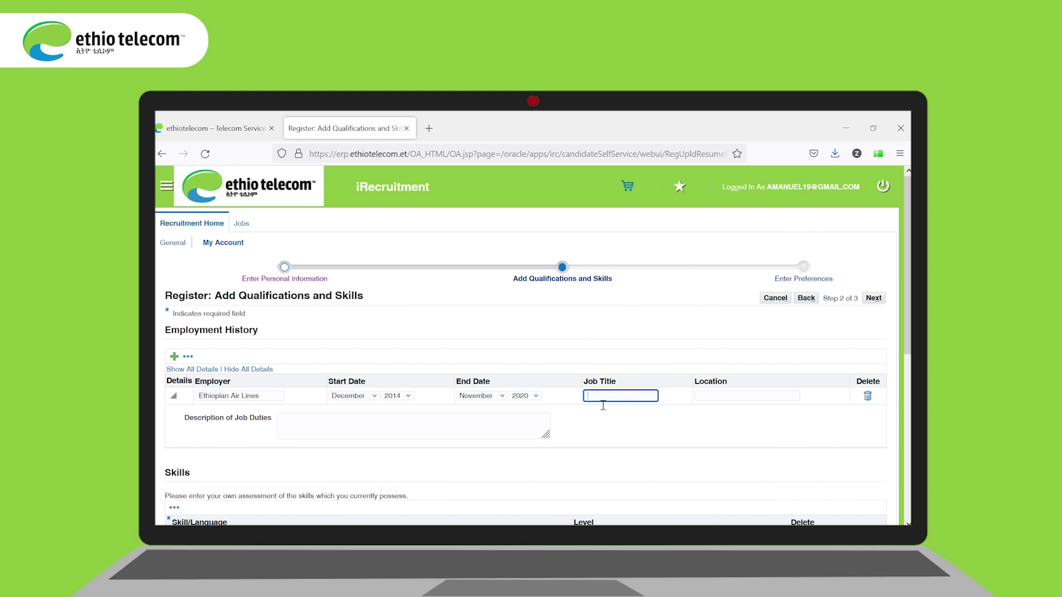
pyautogui.write('Cabin Crew')
pyautogui.click(730, 400)
pyautogui.write('Addis Ababa')
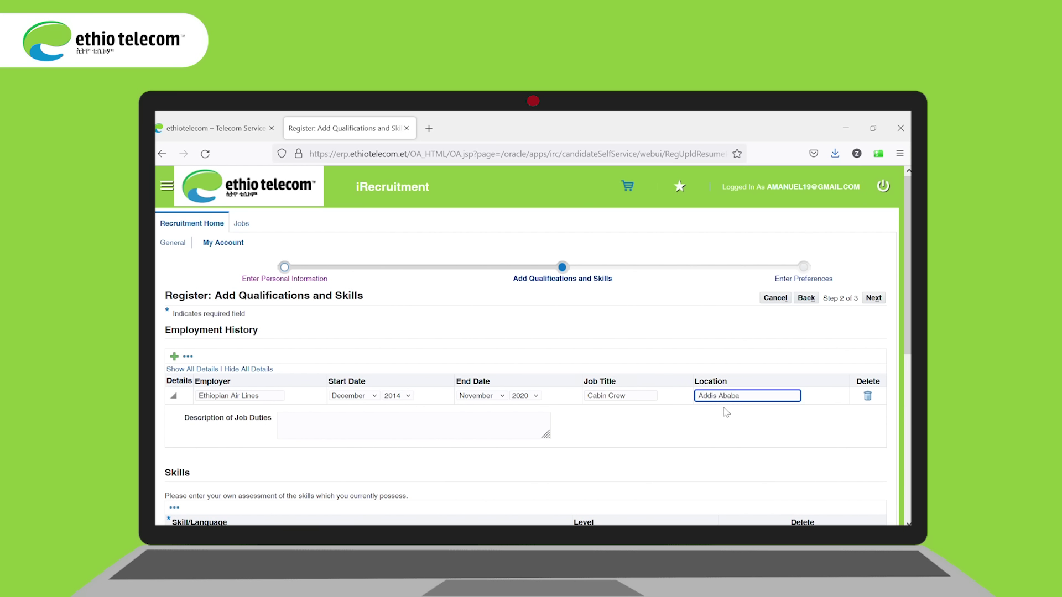
pyautogui.scroll(-2, 908, 277)
pyautogui.scroll(-5, 271, 348)
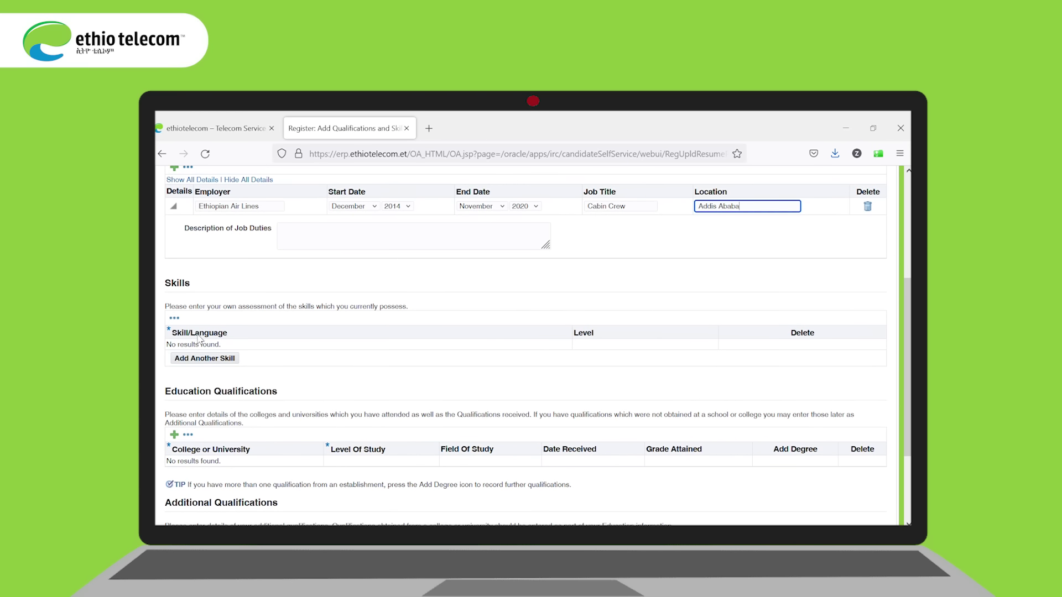
pyautogui.click(200, 358)
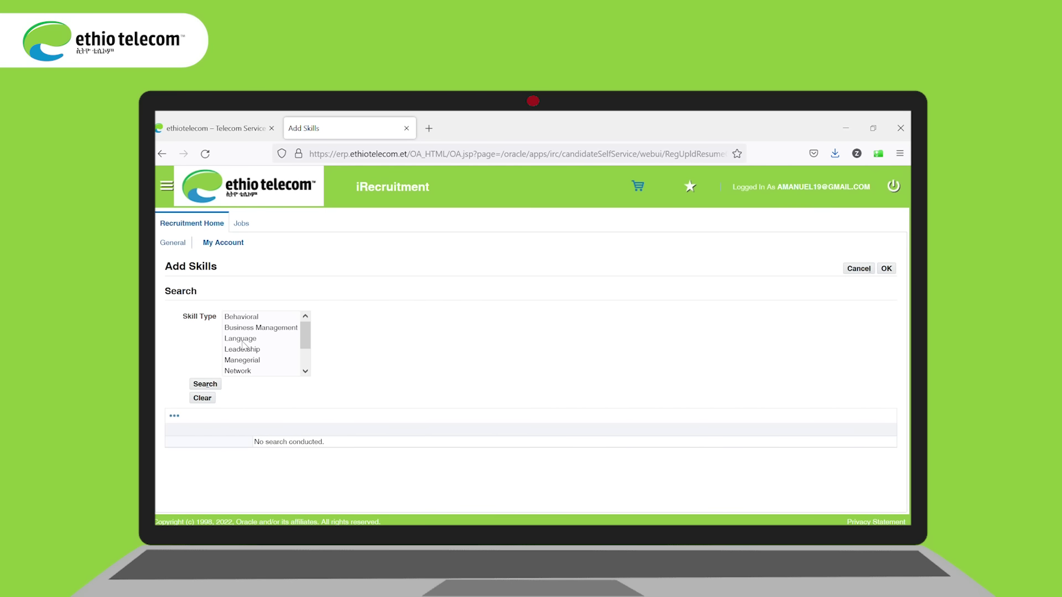
# Step: Search Language-type skills and add Amharic and English to the profile
pyautogui.click(241, 340)
pyautogui.click(206, 384)
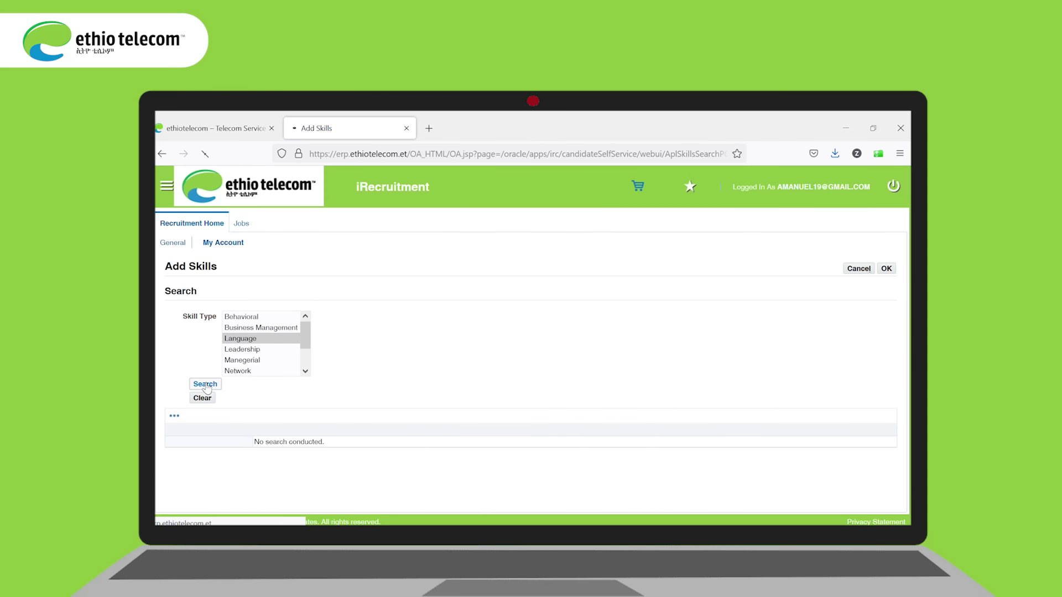
pyautogui.click(263, 444)
pyautogui.click(424, 445)
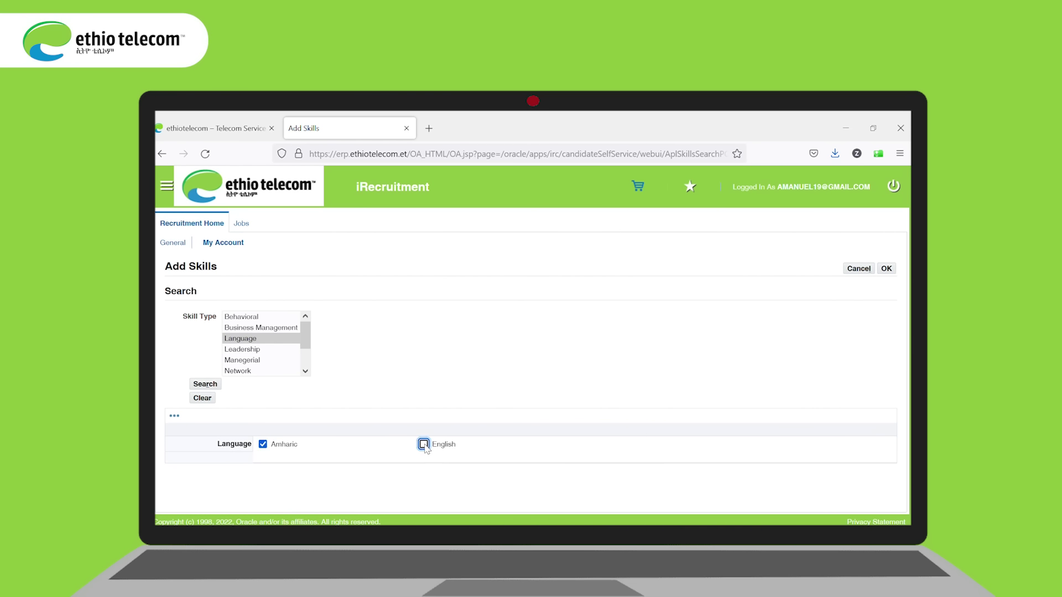
pyautogui.click(887, 269)
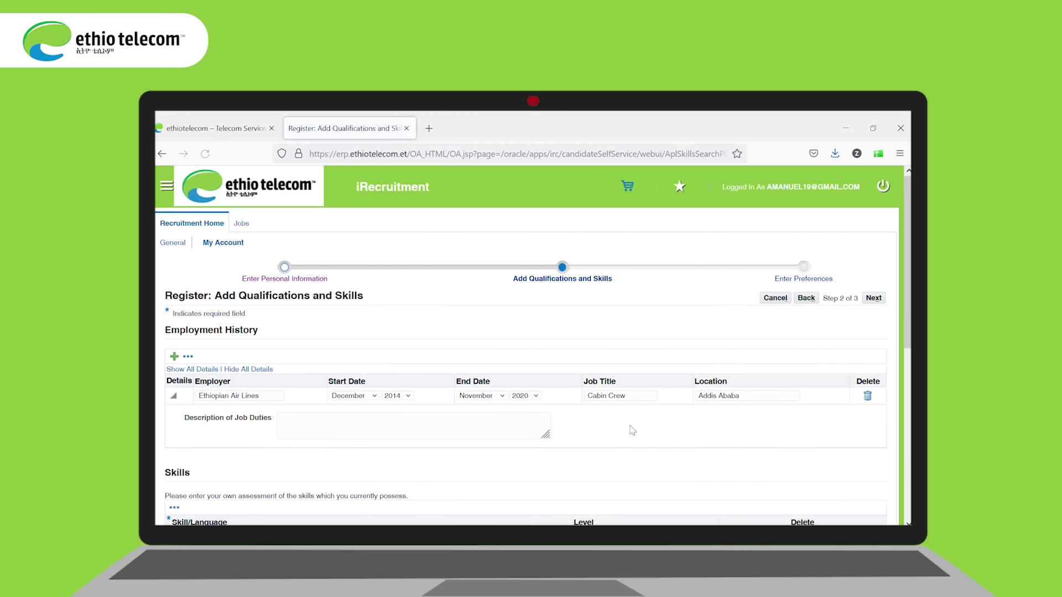
pyautogui.scroll(-3, 909, 356)
# Step: Add an education row: Addis Ababa University, First Degree, field of study Economics
pyautogui.scroll(-3, 909, 356)
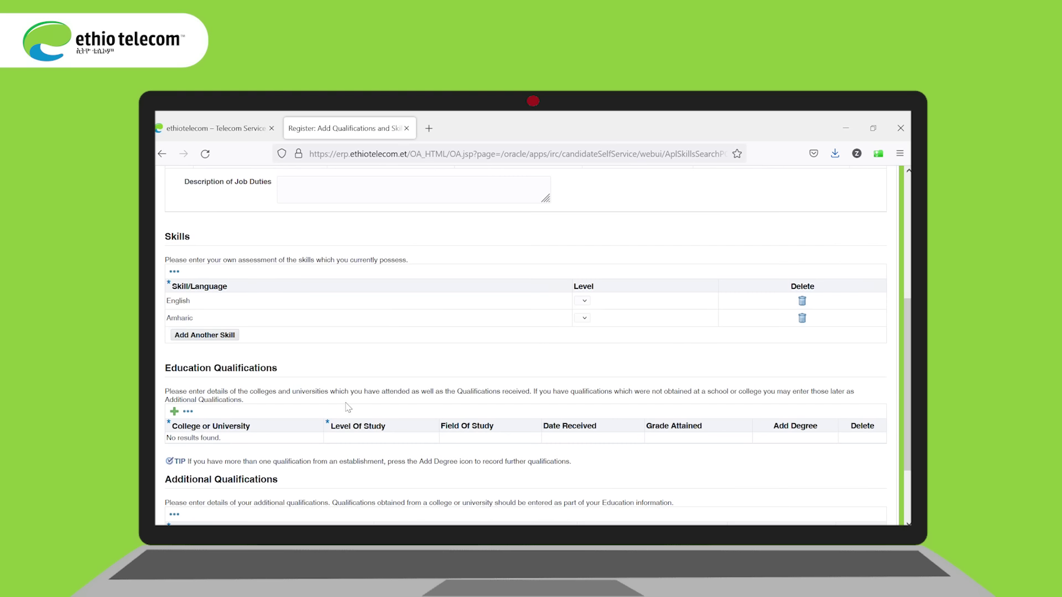
pyautogui.click(174, 411)
pyautogui.click(199, 445)
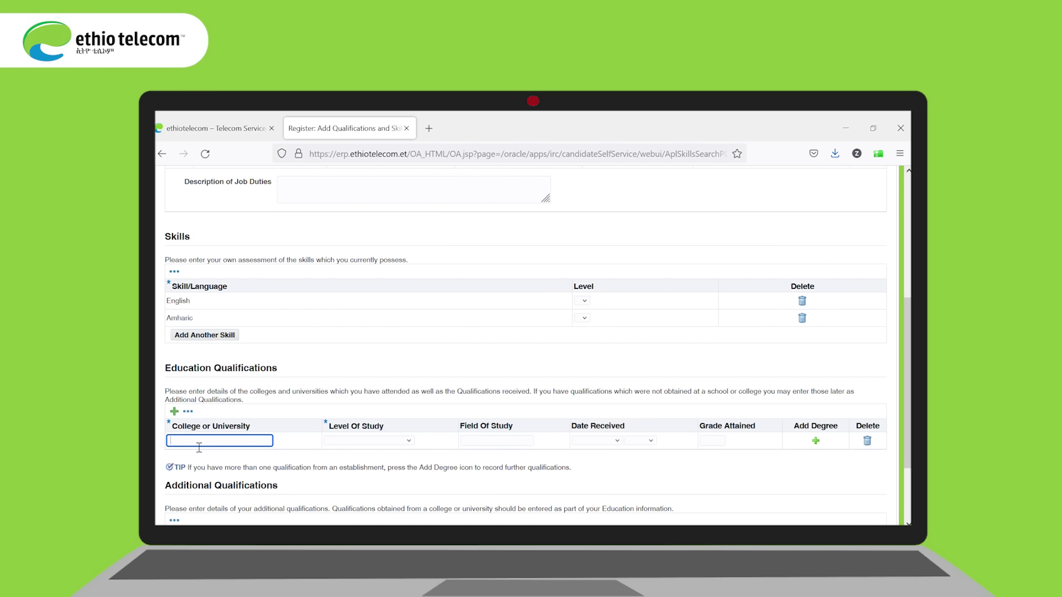
pyautogui.write('Addis Ababa University')
pyautogui.click(409, 440)
pyautogui.press('f')
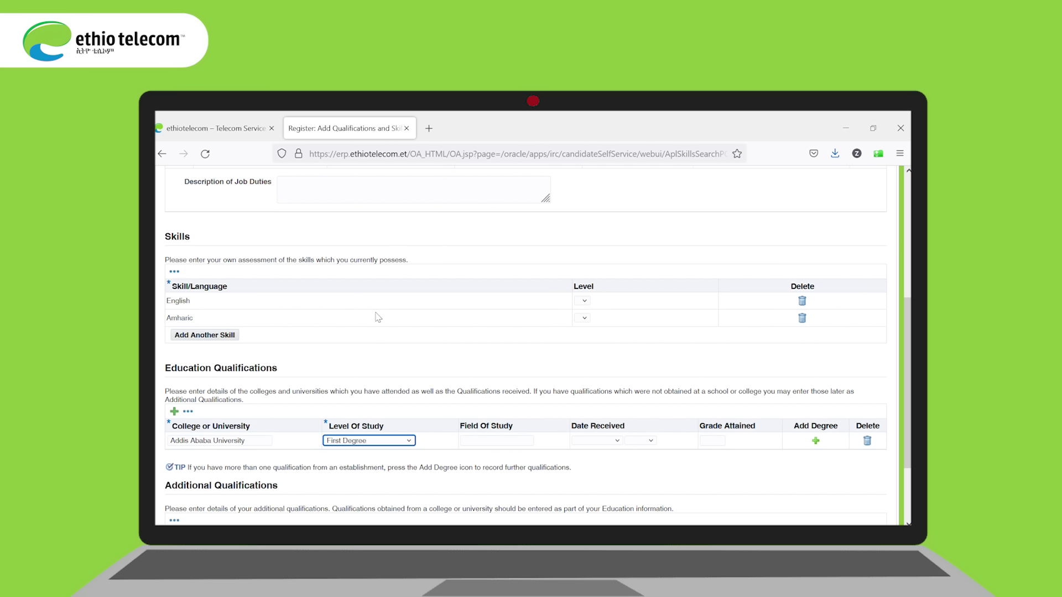
pyautogui.click(480, 440)
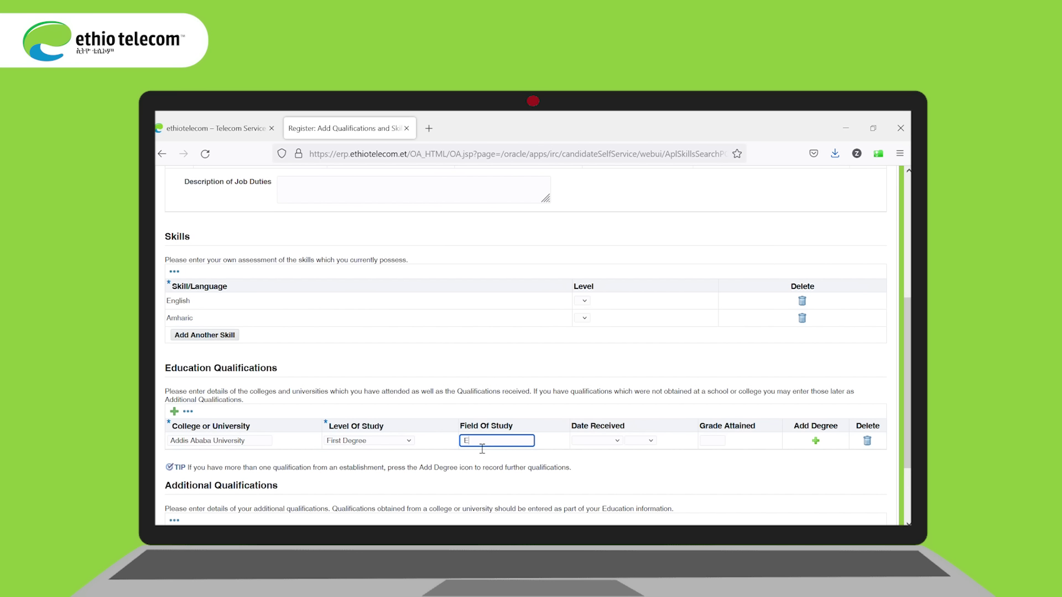
pyautogui.write('Economics')
# Step: Set the date received to November 2019 and grade attained to 3.60
pyautogui.click(619, 443)
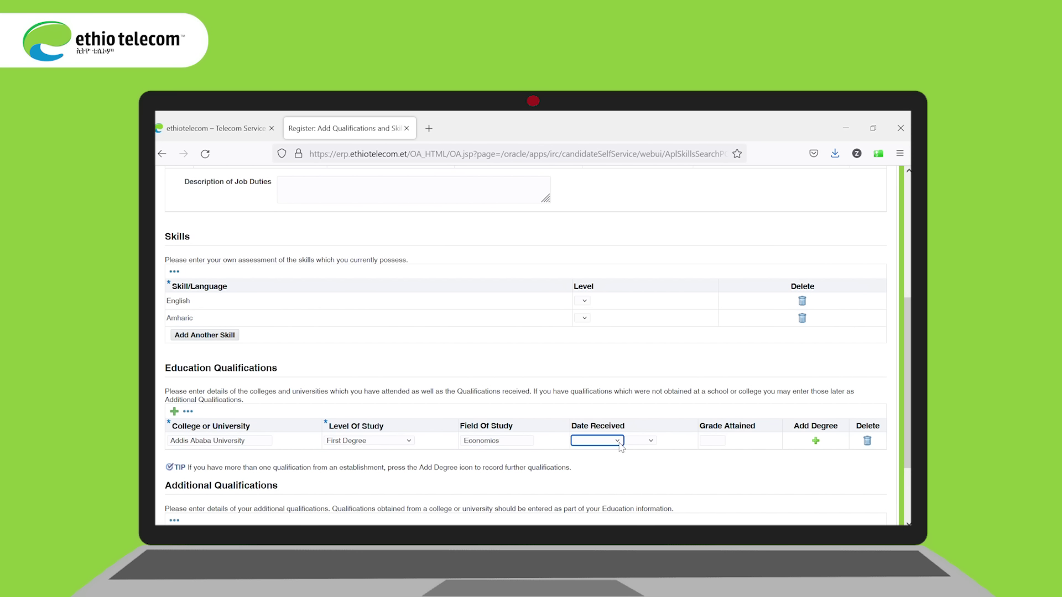
pyautogui.press('n')
pyautogui.click(649, 445)
pyautogui.click(643, 394)
pyautogui.click(714, 442)
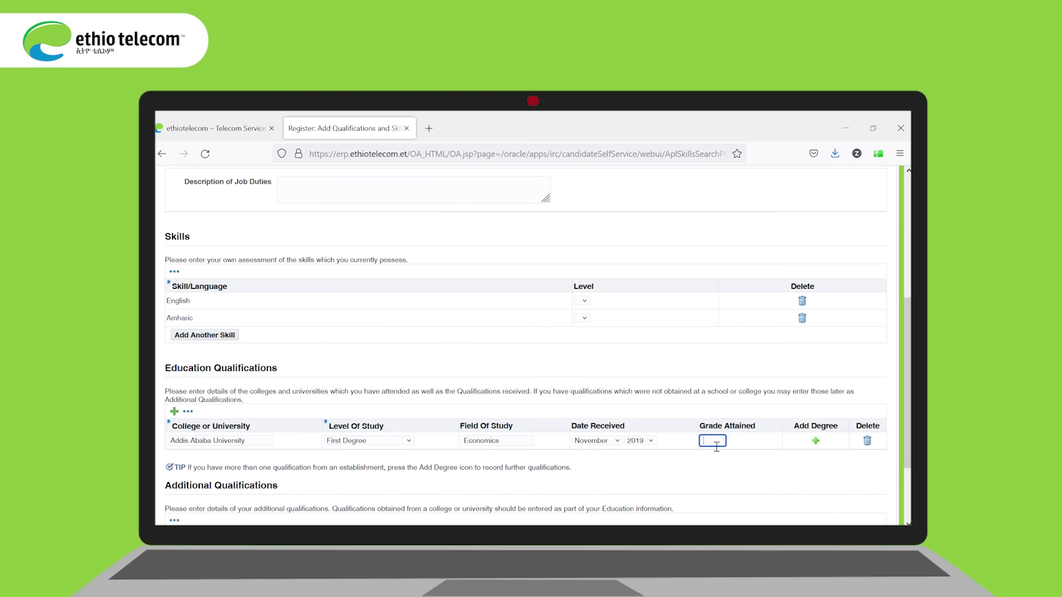
pyautogui.write('3.60')
pyautogui.scroll(-3, 908, 382)
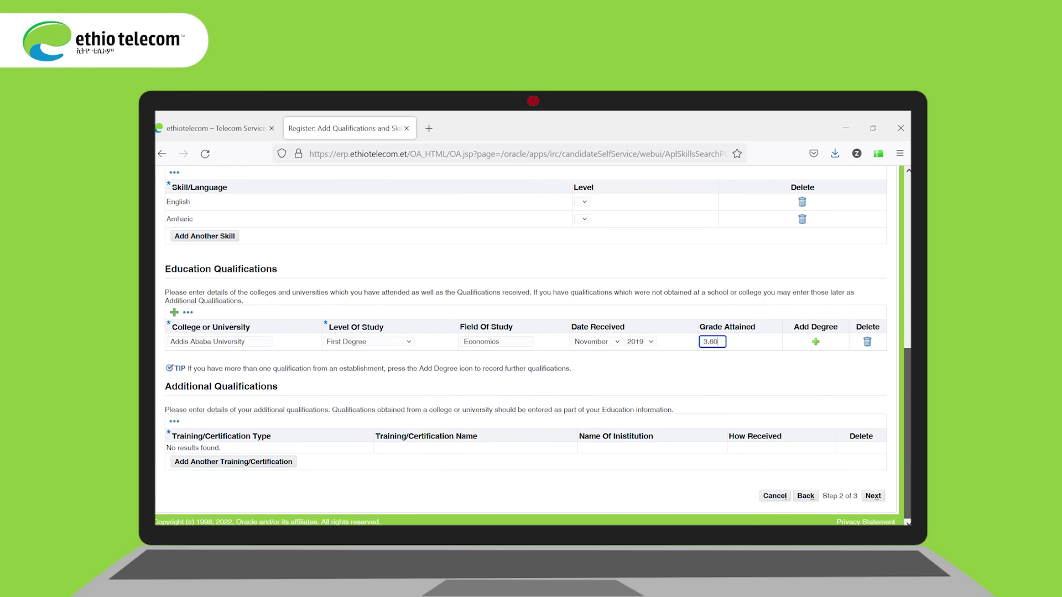
# Step: Add a Certificate 'Basic Comuter' from institution Hilco, received Class Room
pyautogui.click(221, 463)
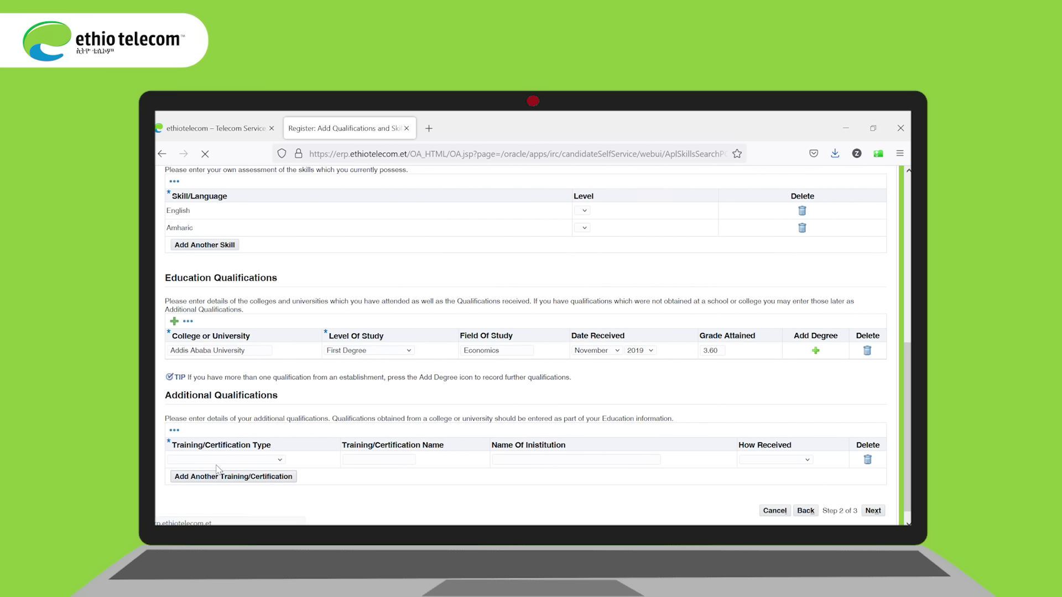
pyautogui.click(278, 461)
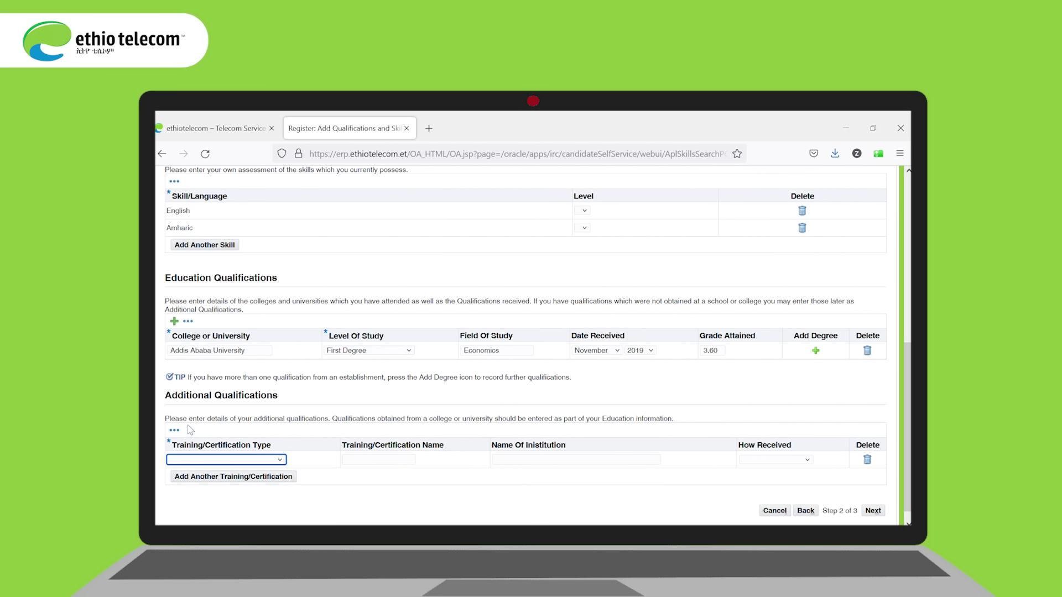
pyautogui.press('c')
pyautogui.click(362, 465)
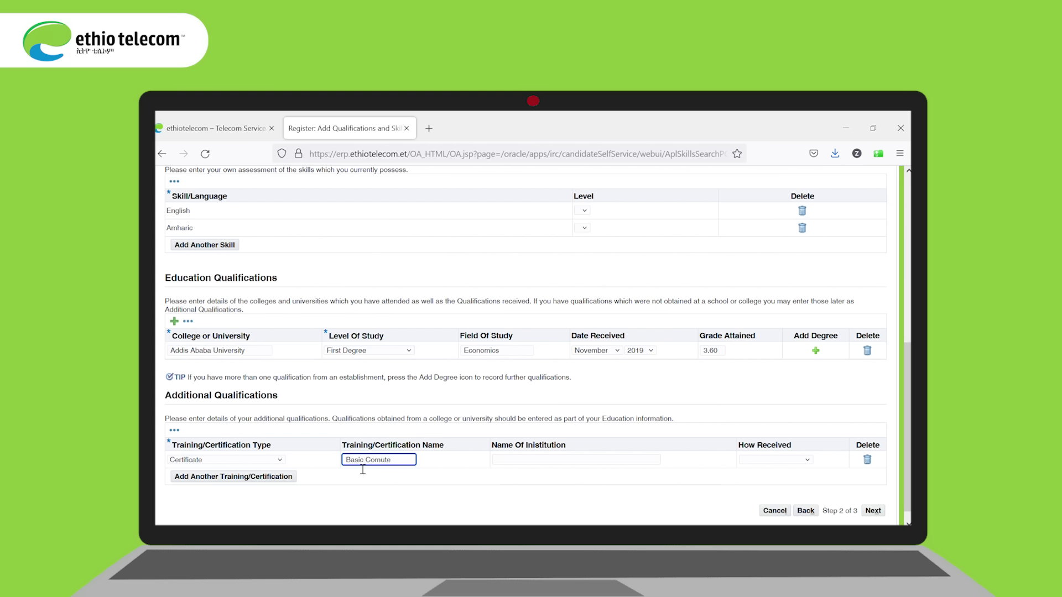
pyautogui.click(526, 465)
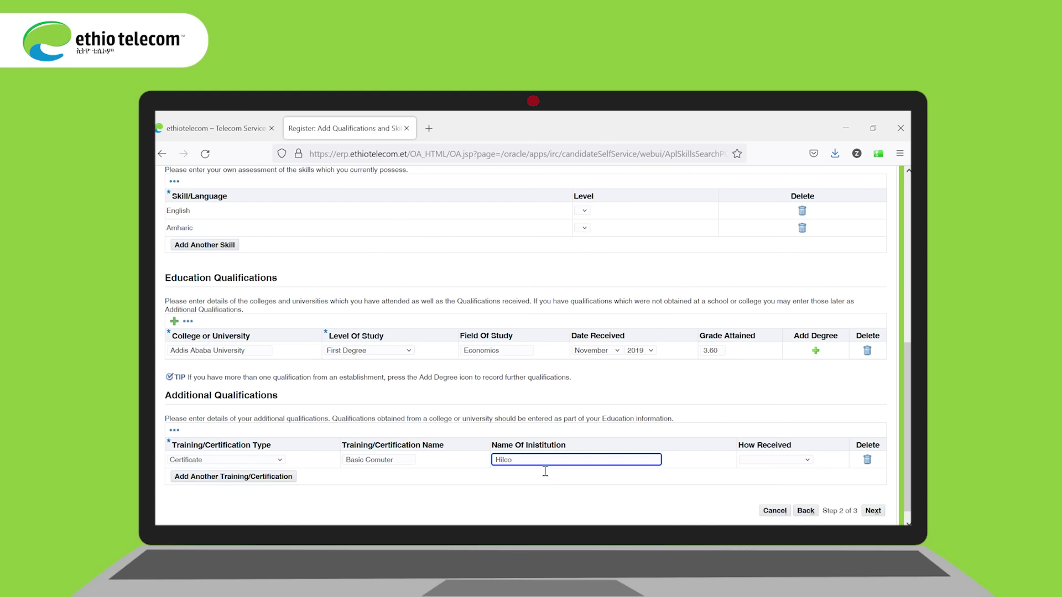
pyautogui.write('Hilco')
pyautogui.click(808, 462)
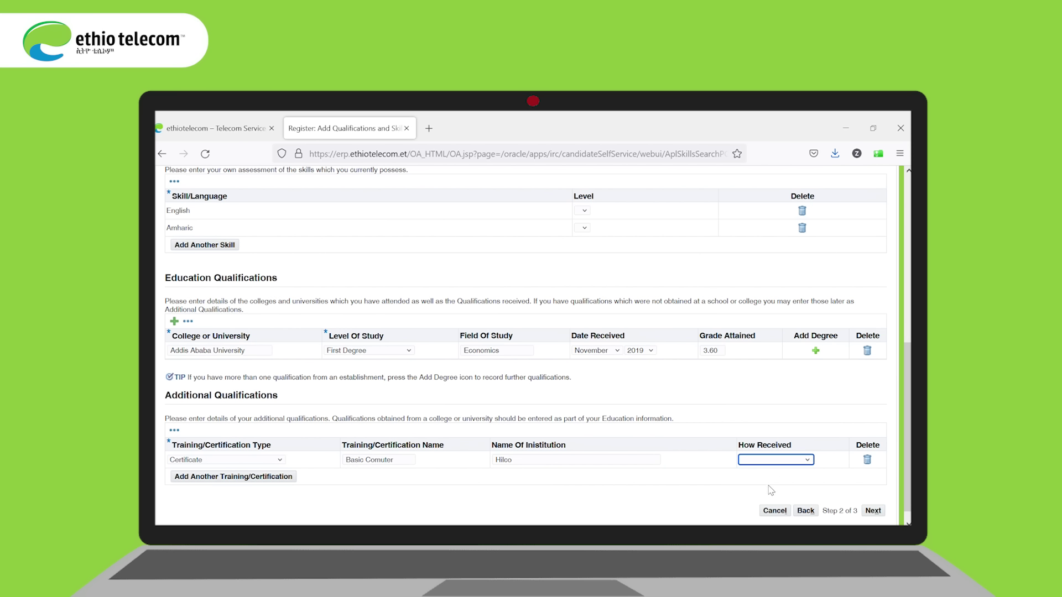
pyautogui.press('Down')
# Step: Tick Receive General emails under Email Preferences and finish the registration
pyautogui.click(874, 511)
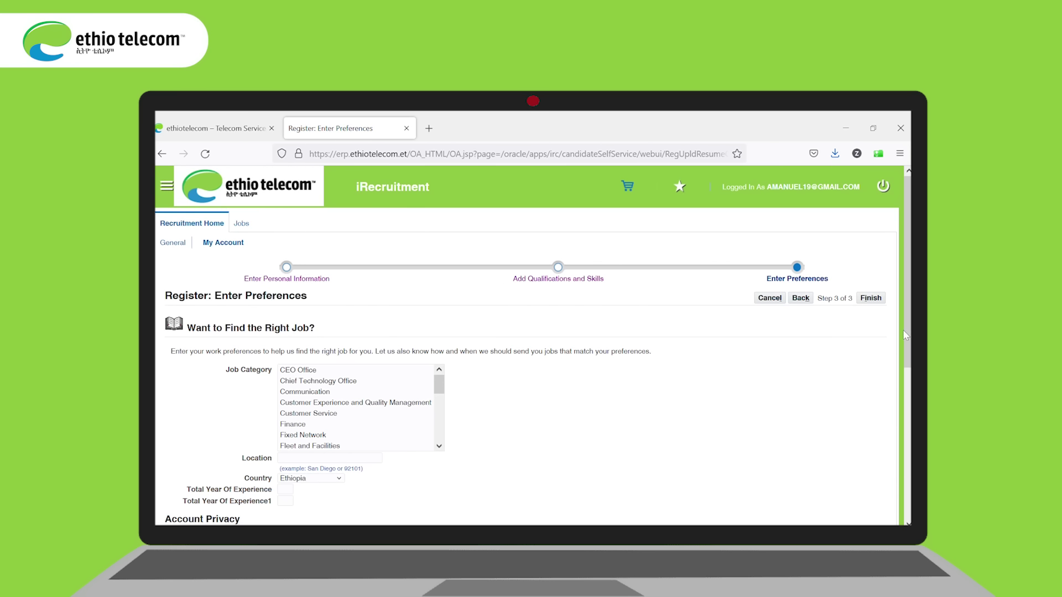
pyautogui.scroll(-3, 905, 335)
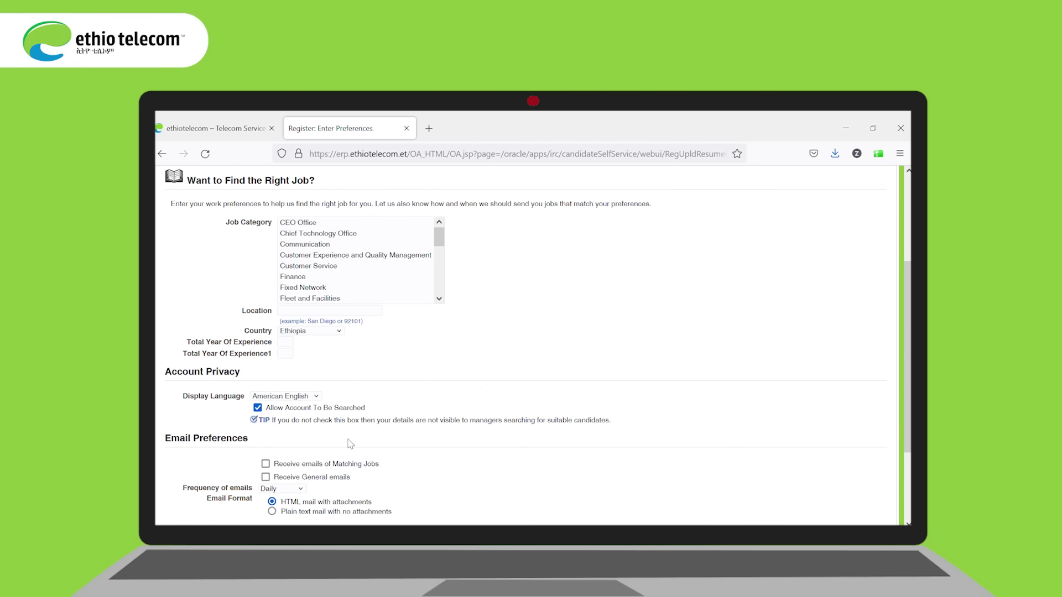
pyautogui.click(266, 478)
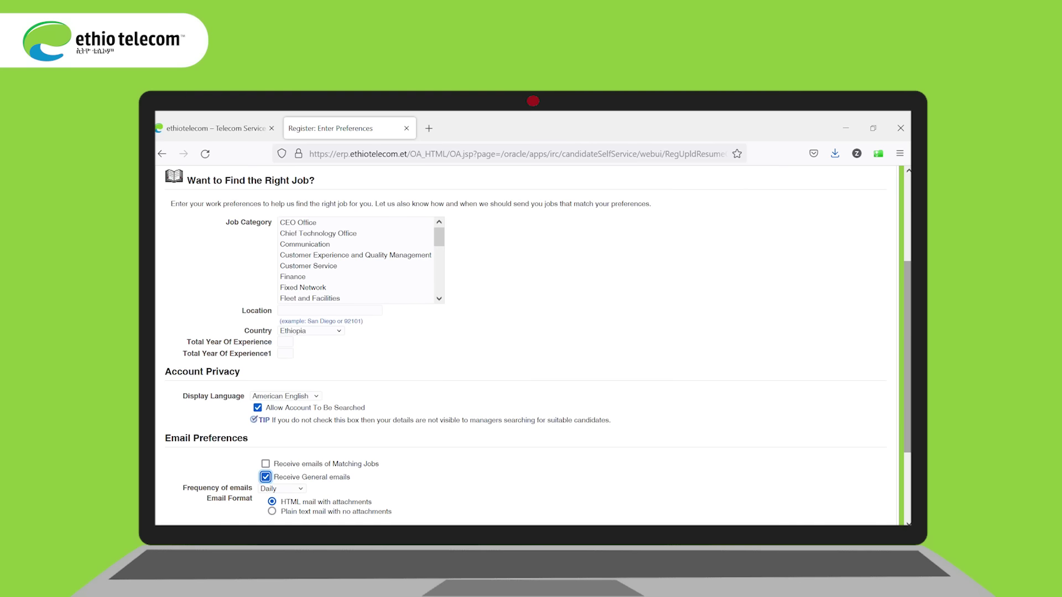
pyautogui.scroll(-3, 910, 421)
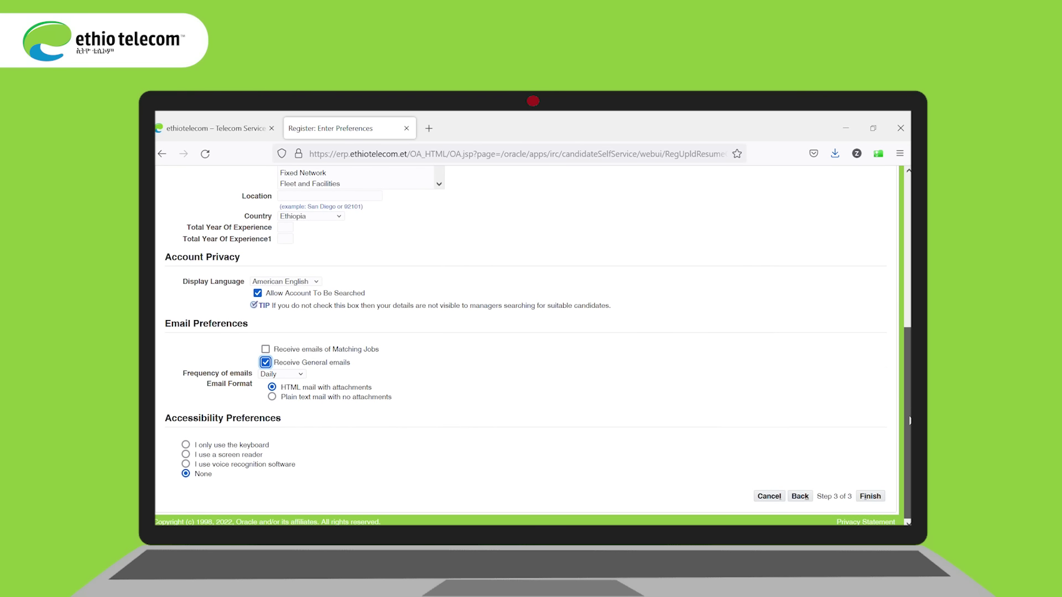
pyautogui.click(876, 498)
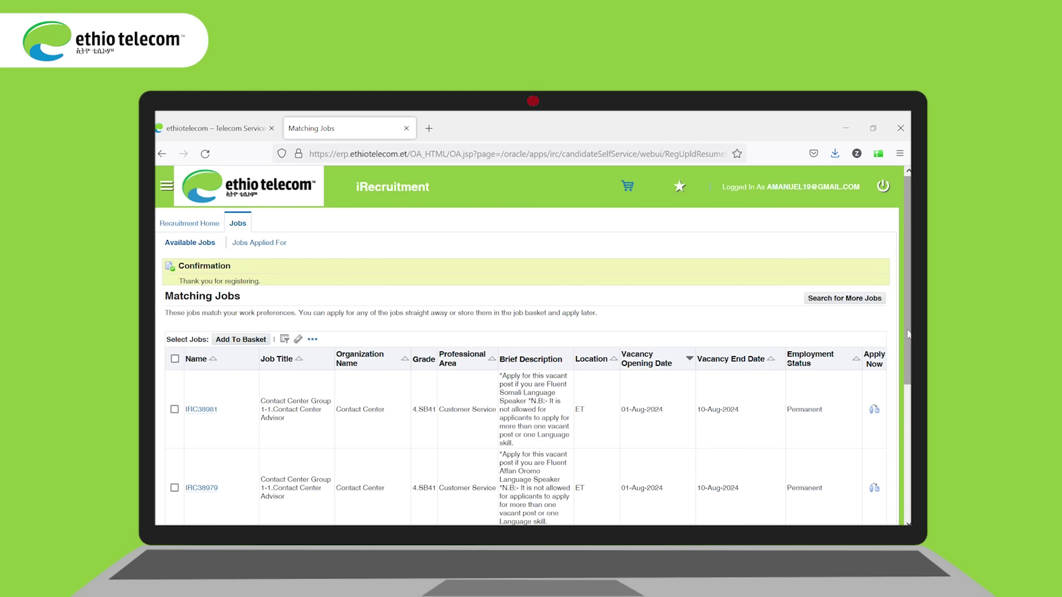
# Step: Apply for job IRC38981 and continue past the Review Account page to Application Details
pyautogui.scroll(-1, 899, 360)
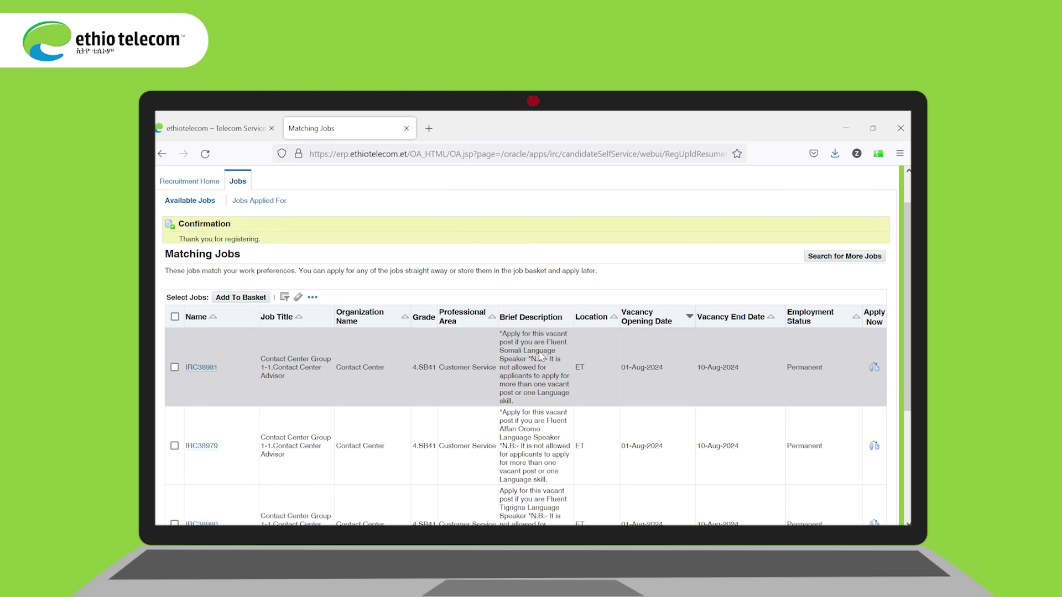
pyautogui.click(874, 367)
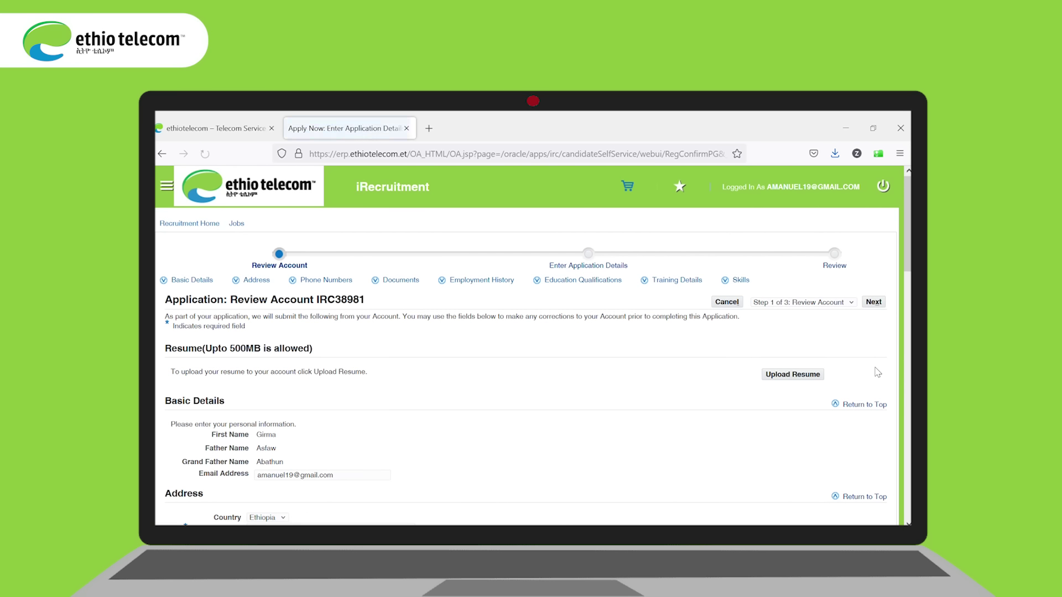
pyautogui.scroll(-3, 909, 299)
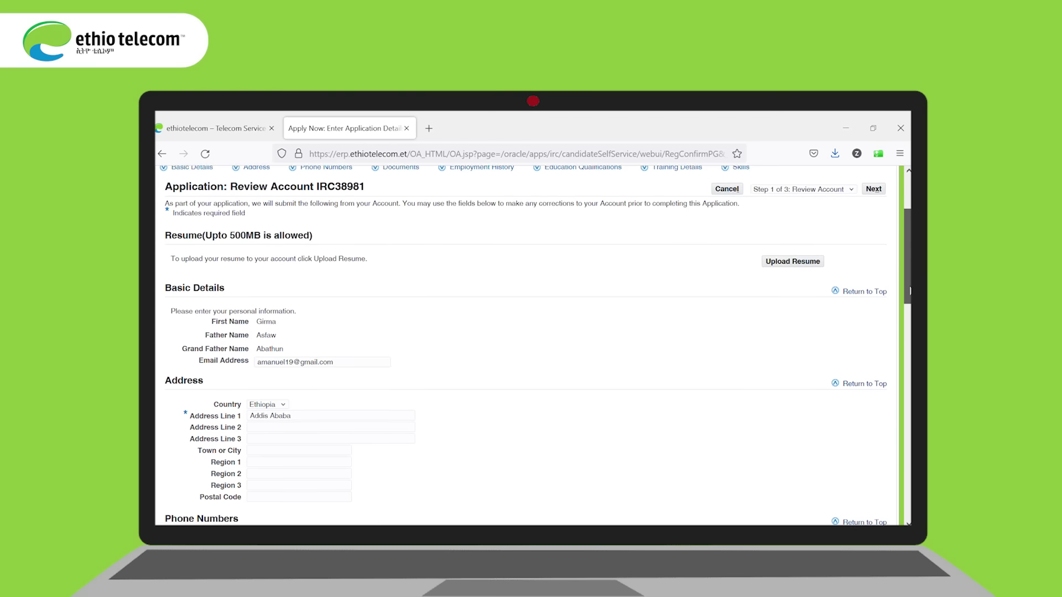
pyautogui.moveTo(909, 299); pyautogui.dragTo(909, 517)
pyautogui.click(873, 496)
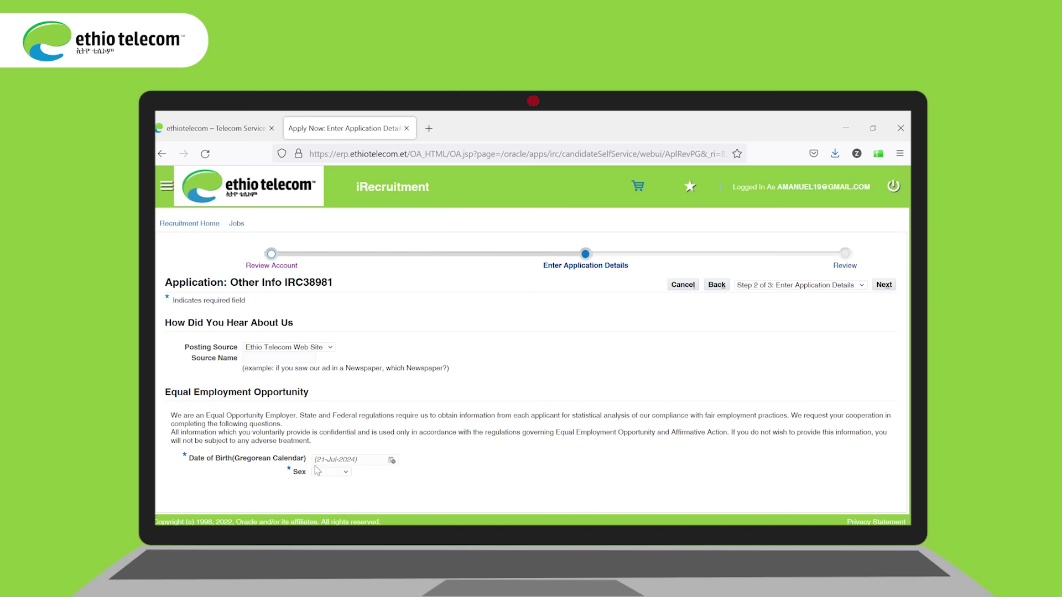
pyautogui.click(392, 460)
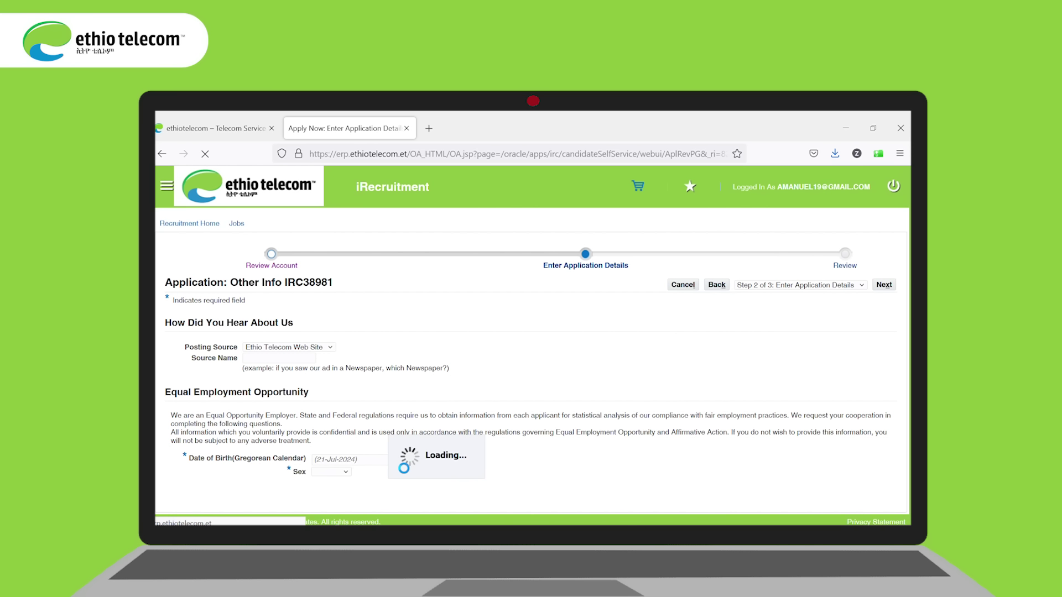
pyautogui.click(520, 332)
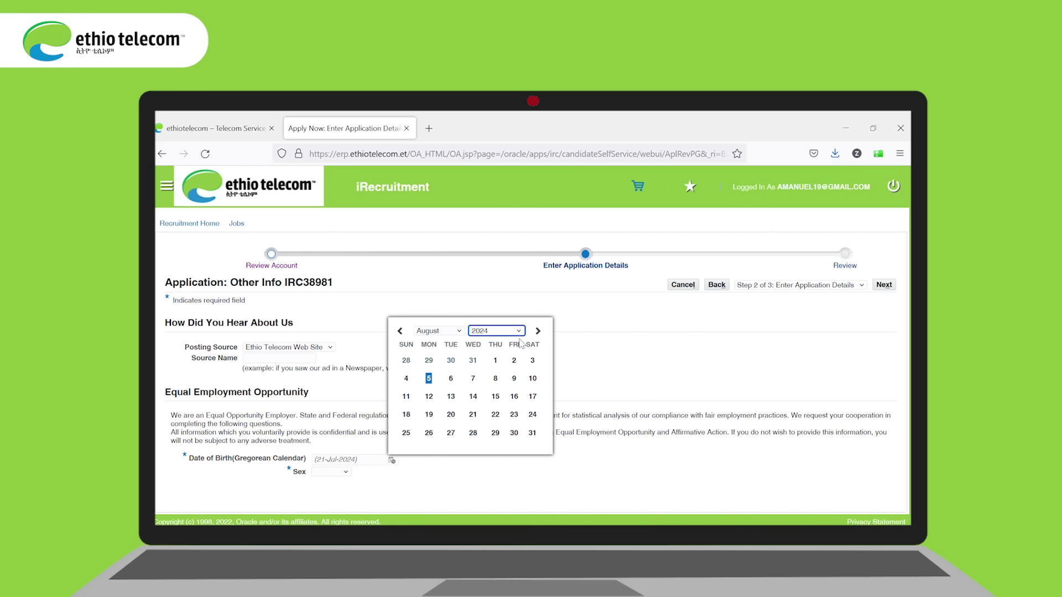
pyautogui.click(519, 331)
pyautogui.click(486, 357)
pyautogui.click(451, 379)
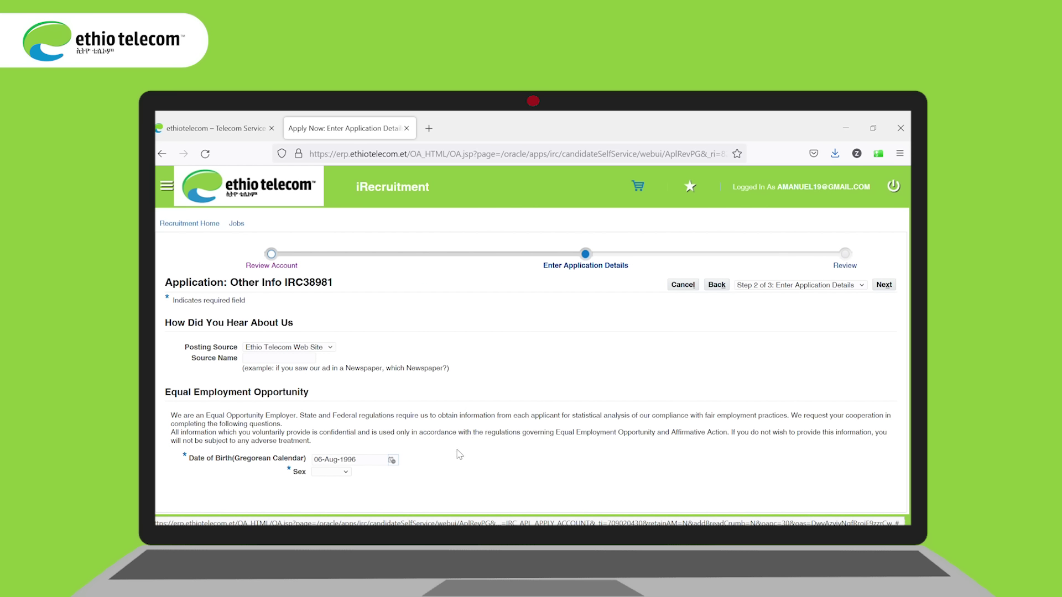
pyautogui.click(348, 473)
pyautogui.press('Down')
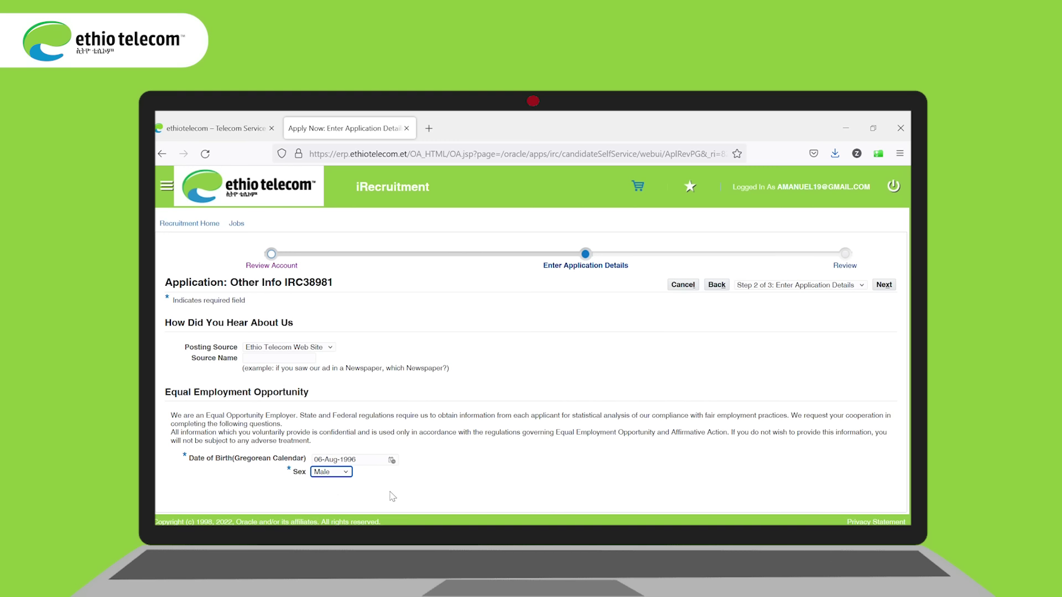
# Step: Move to the Review step, look over the summary, and finish the IRC38981 application
pyautogui.click(885, 286)
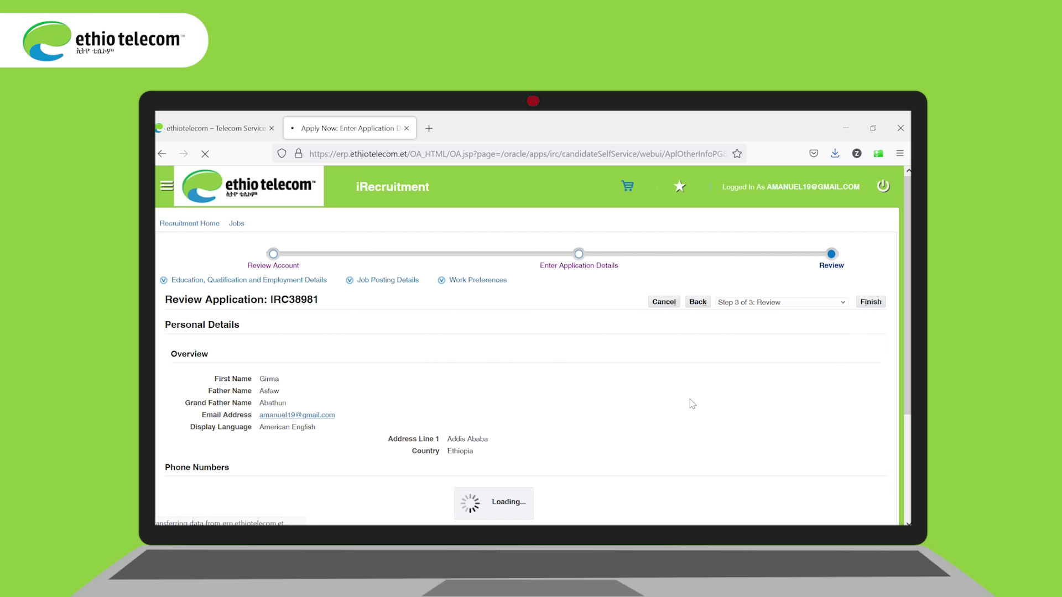
pyautogui.moveTo(910, 267); pyautogui.dragTo(910, 504)
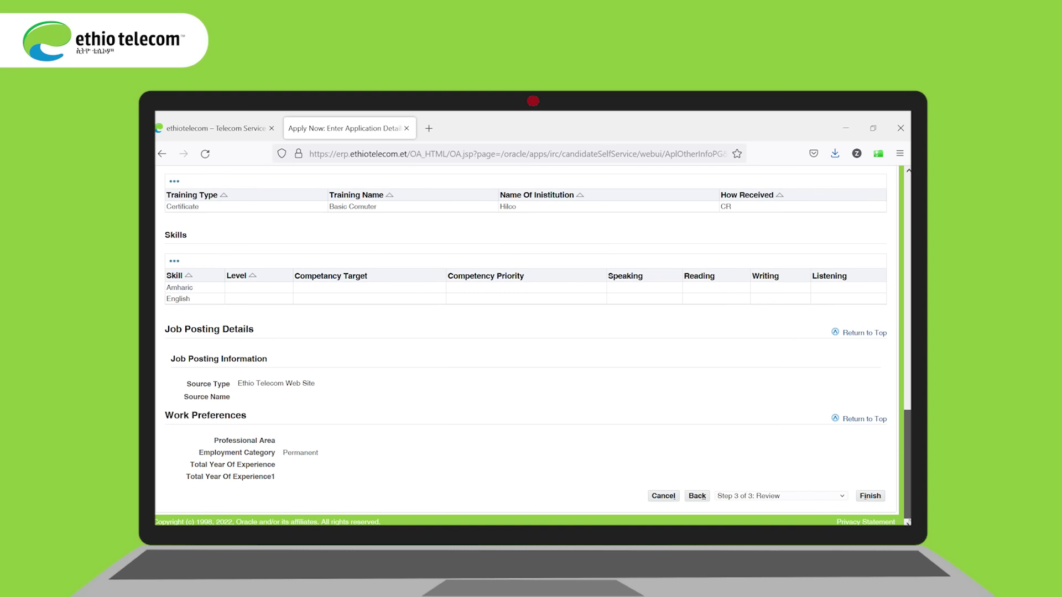
pyautogui.click(872, 497)
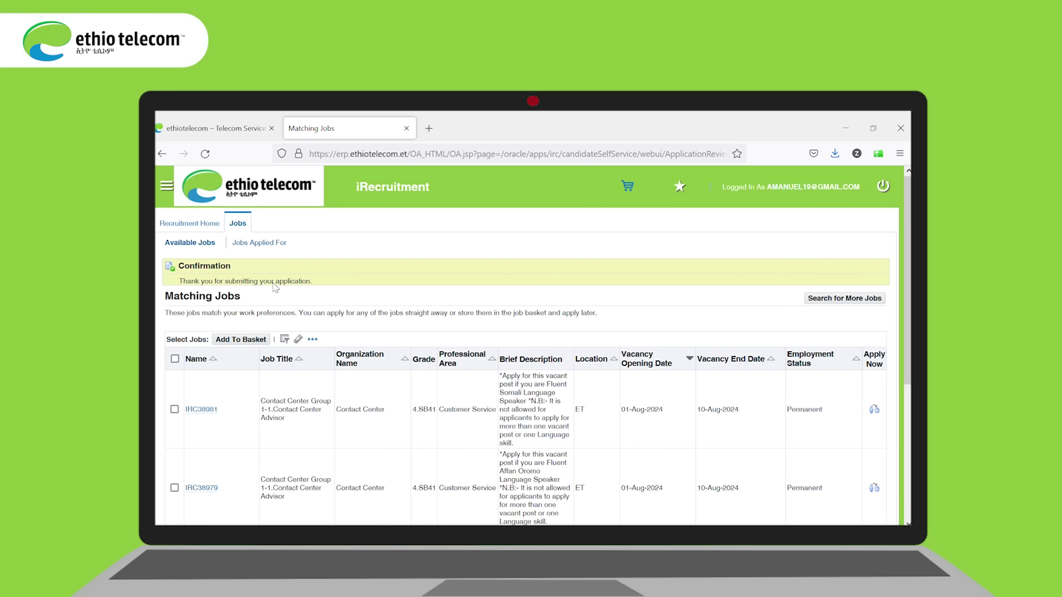
# Step: Check that IRC38981 appears in Jobs Applied For, then return to the applicant home page and My Account
pyautogui.click(259, 243)
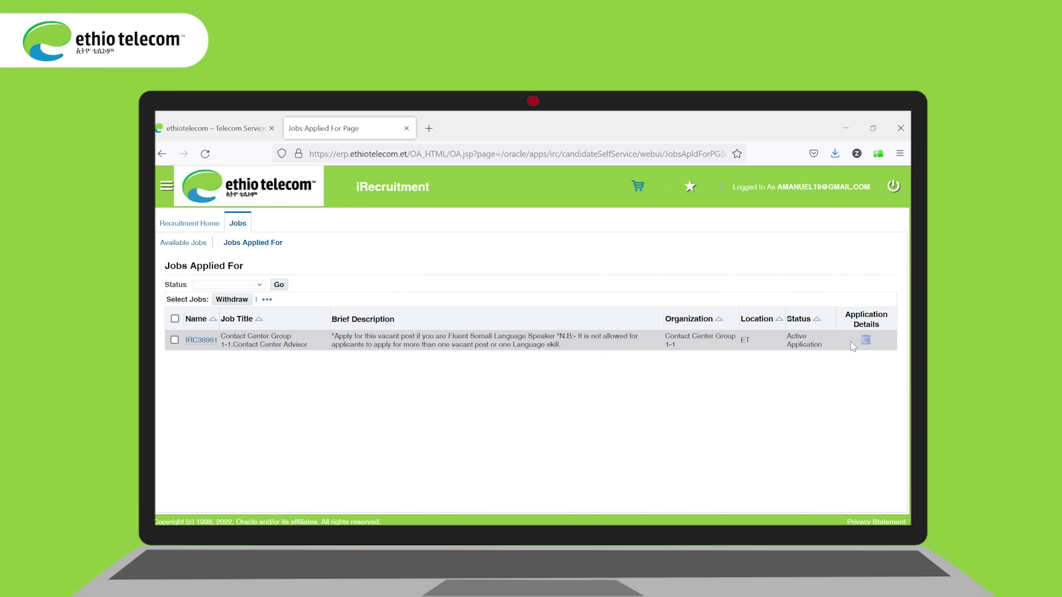
pyautogui.click(195, 228)
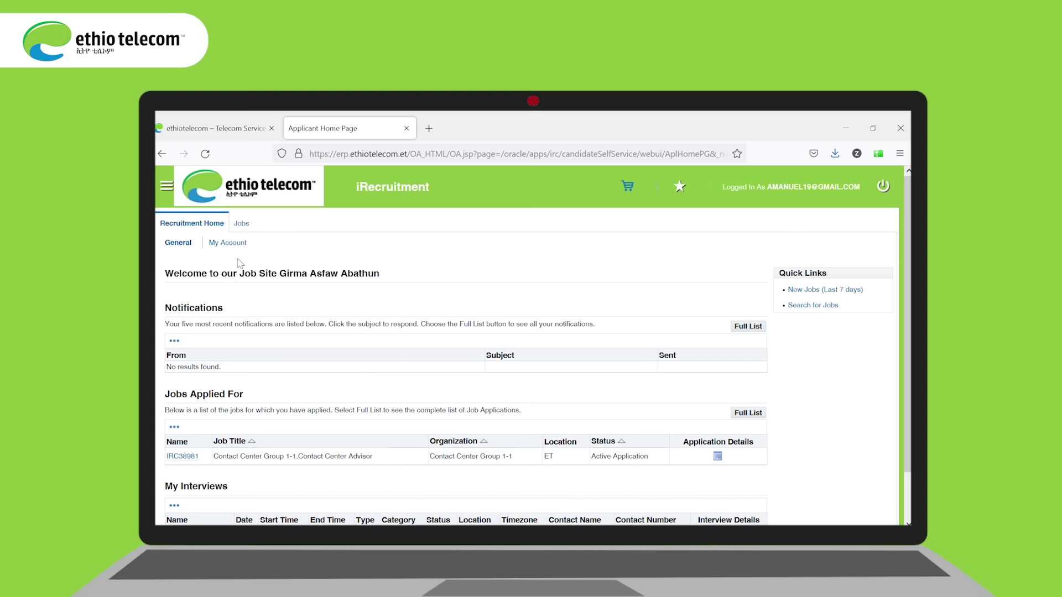
pyautogui.scroll(-2, 892, 316)
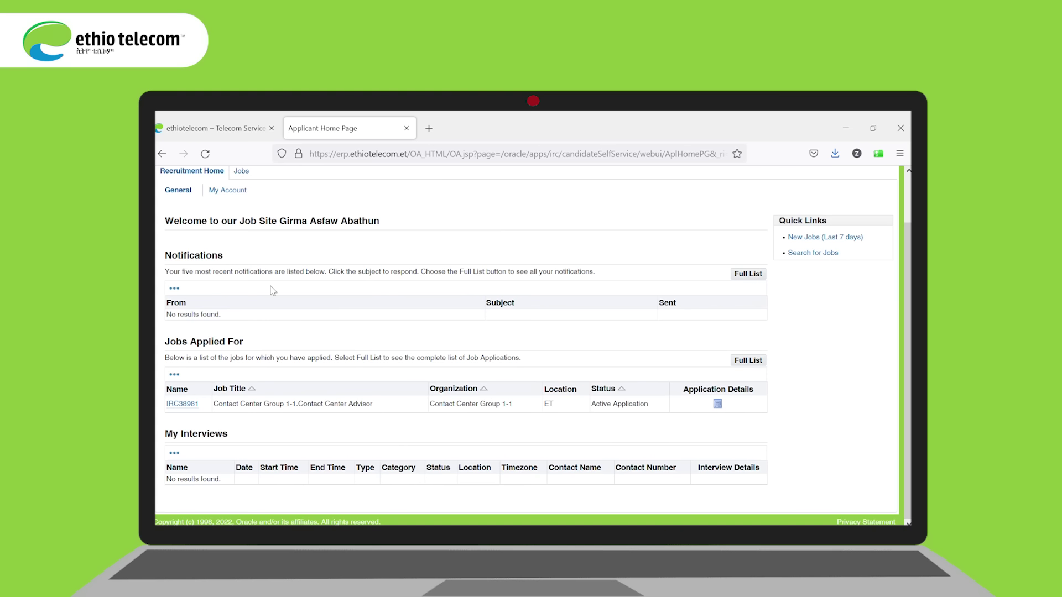
pyautogui.click(230, 191)
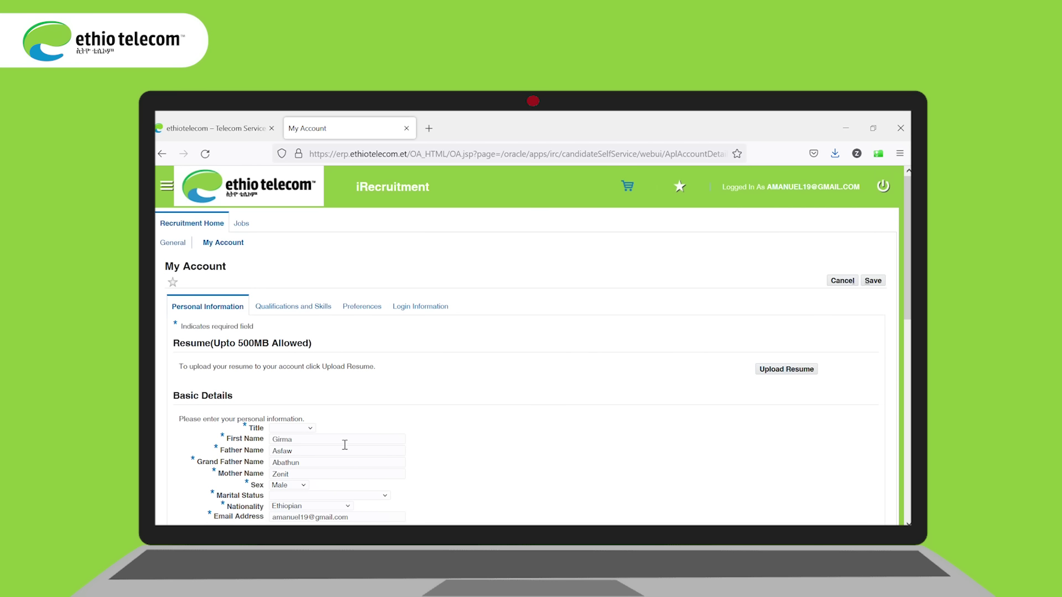
# Step: Set Title to Ato and Marital Status to Single, then save the account details
pyautogui.click(311, 429)
pyautogui.click(385, 496)
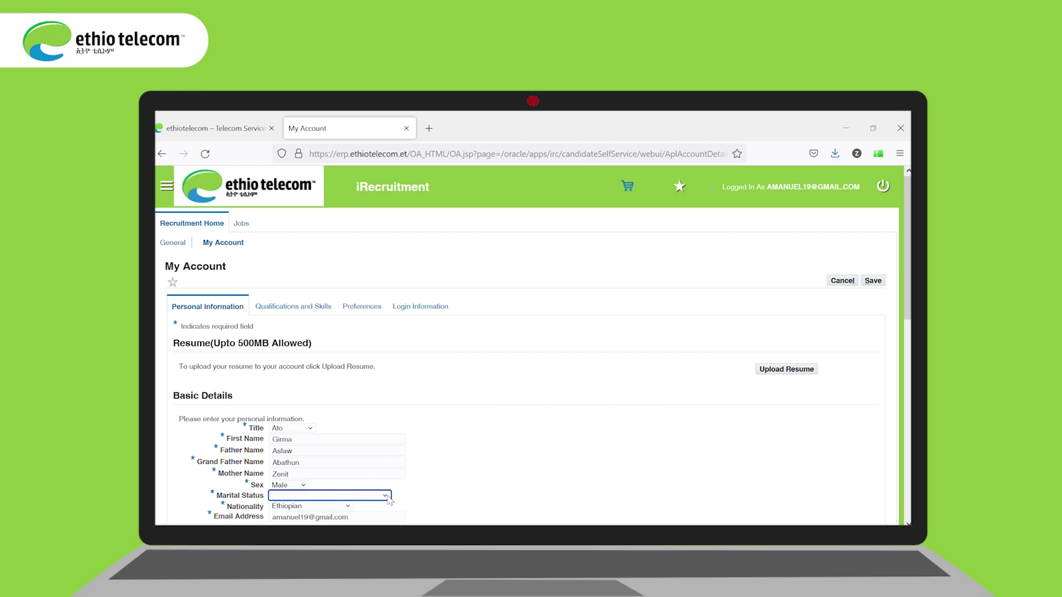
pyautogui.press('Down')
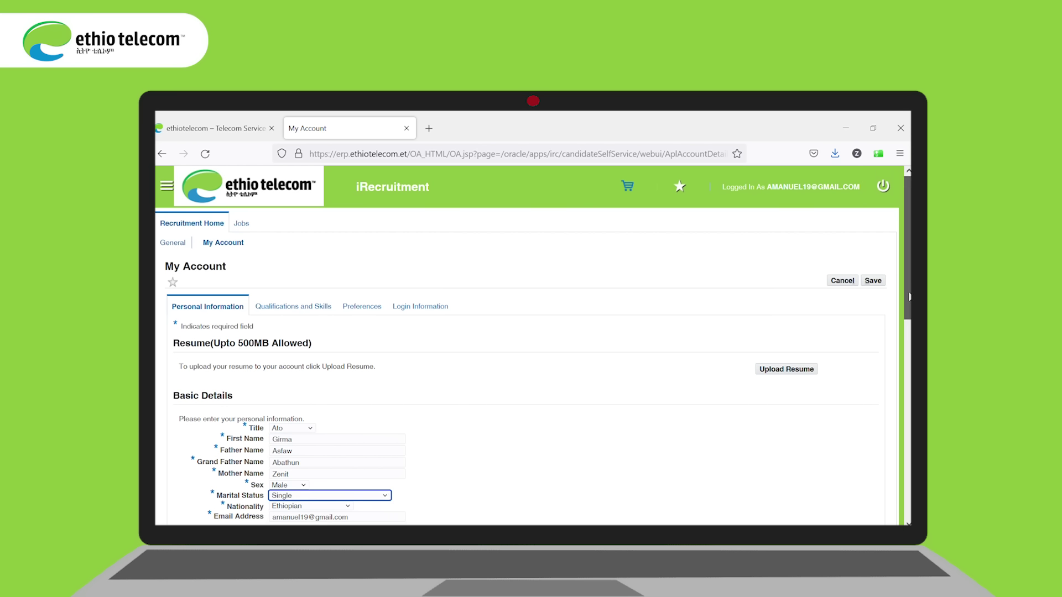
pyautogui.moveTo(907, 299); pyautogui.dragTo(908, 497)
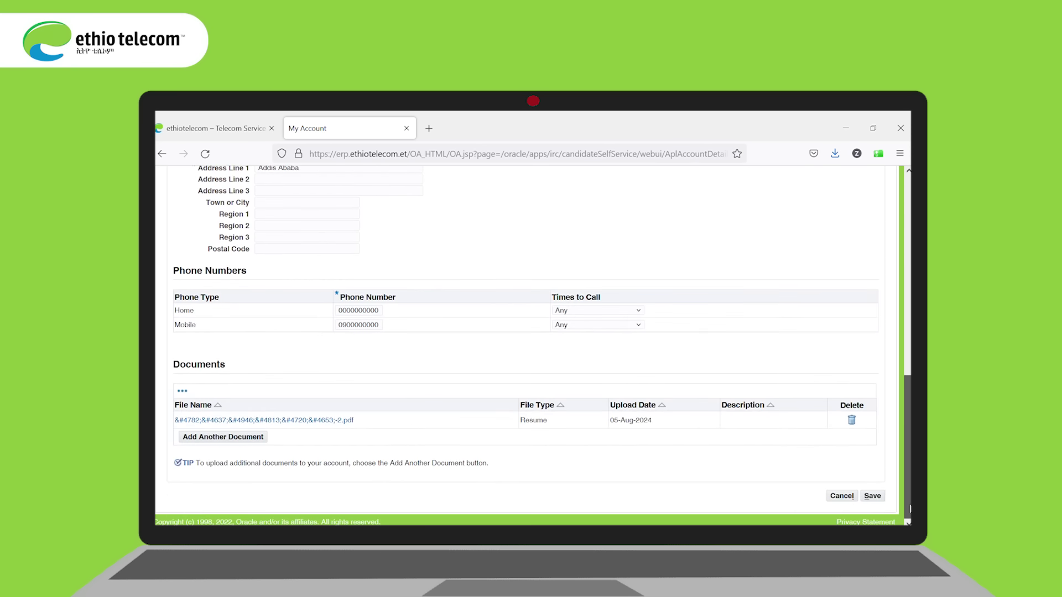
pyautogui.click(878, 497)
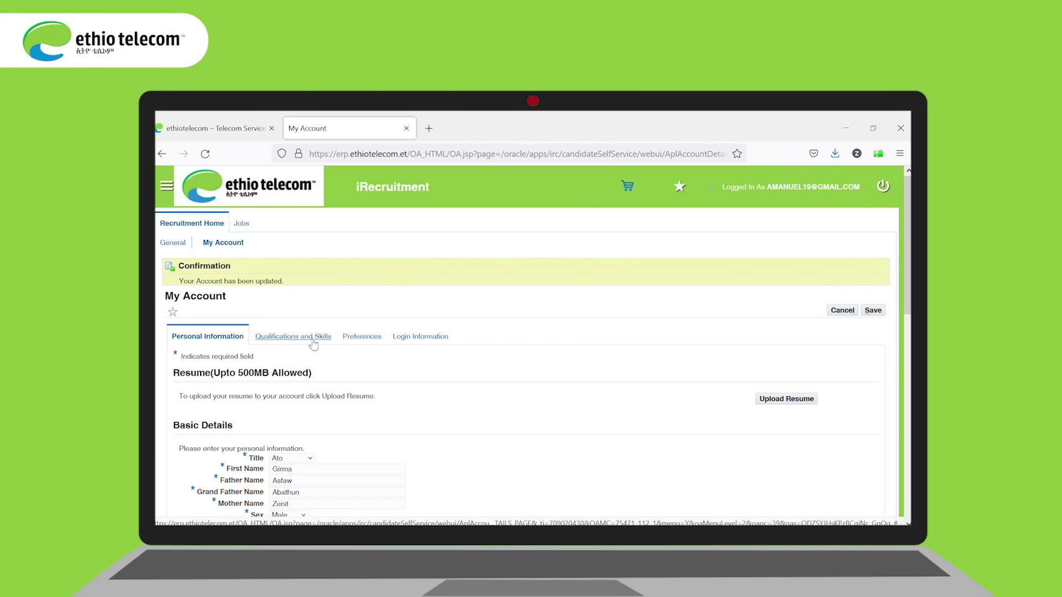
# Step: Look through the Qualifications and Skills, Preferences, and Login Information sections of My Account
pyautogui.click(293, 337)
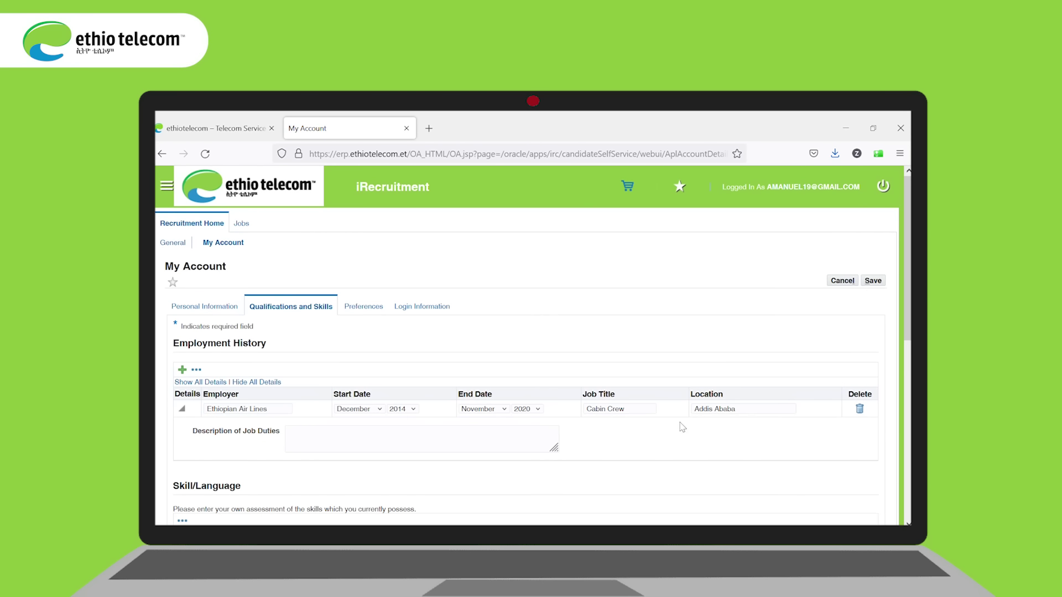
pyautogui.scroll(-2, 891, 349)
pyautogui.scroll(-5, 534, 346)
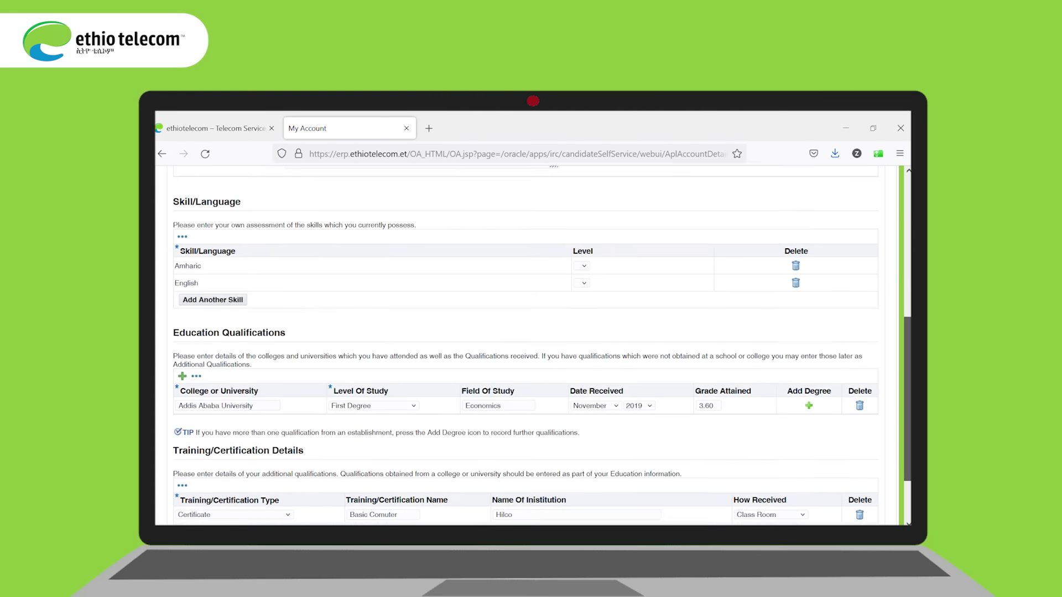
pyautogui.scroll(6, 533, 347)
pyautogui.scroll(2, 379, 301)
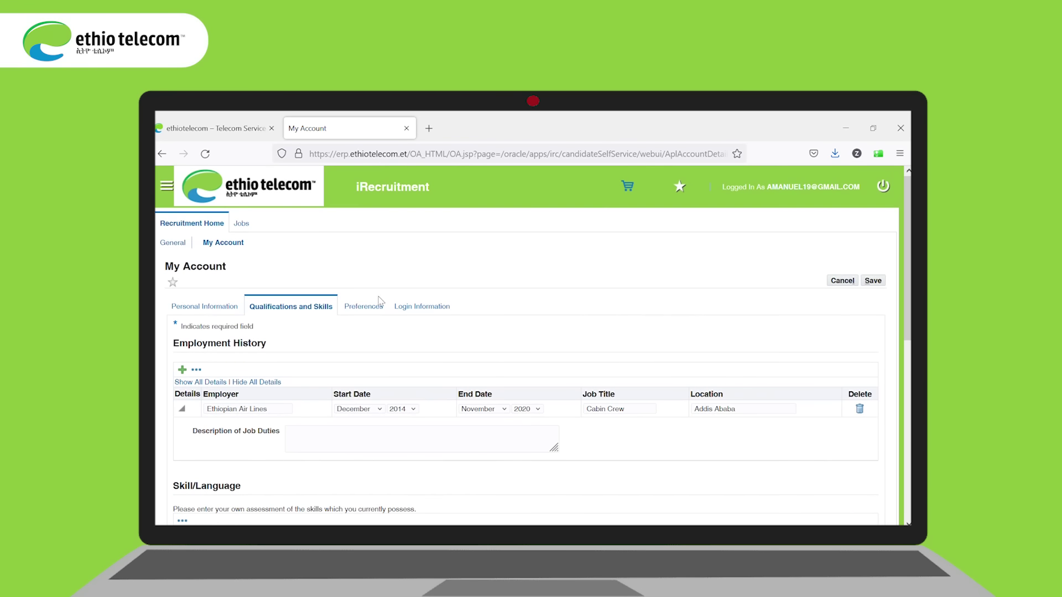
pyautogui.click(376, 301)
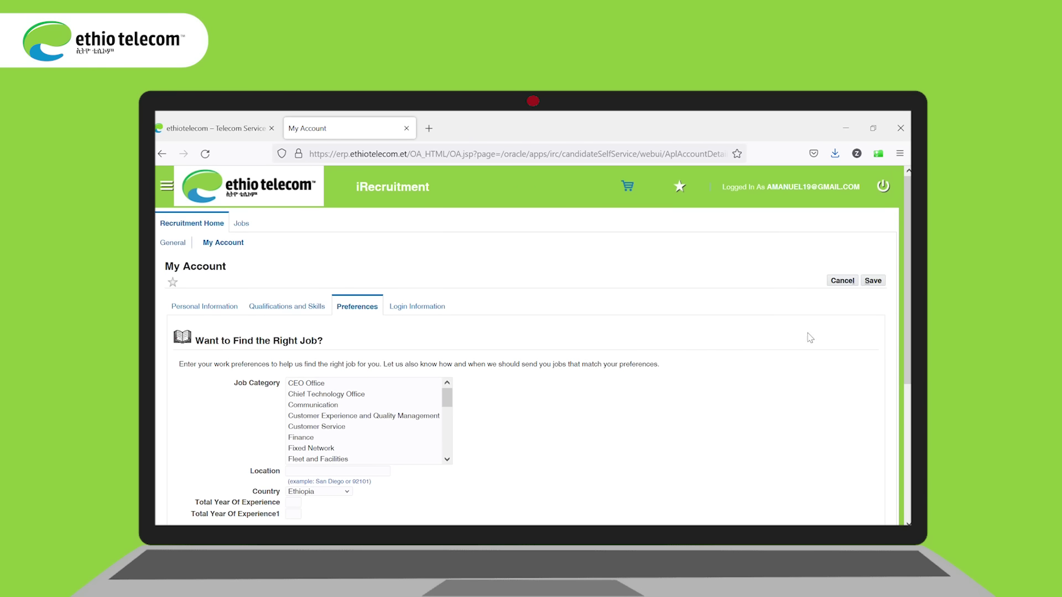
pyautogui.moveTo(905, 302); pyautogui.dragTo(905, 305)
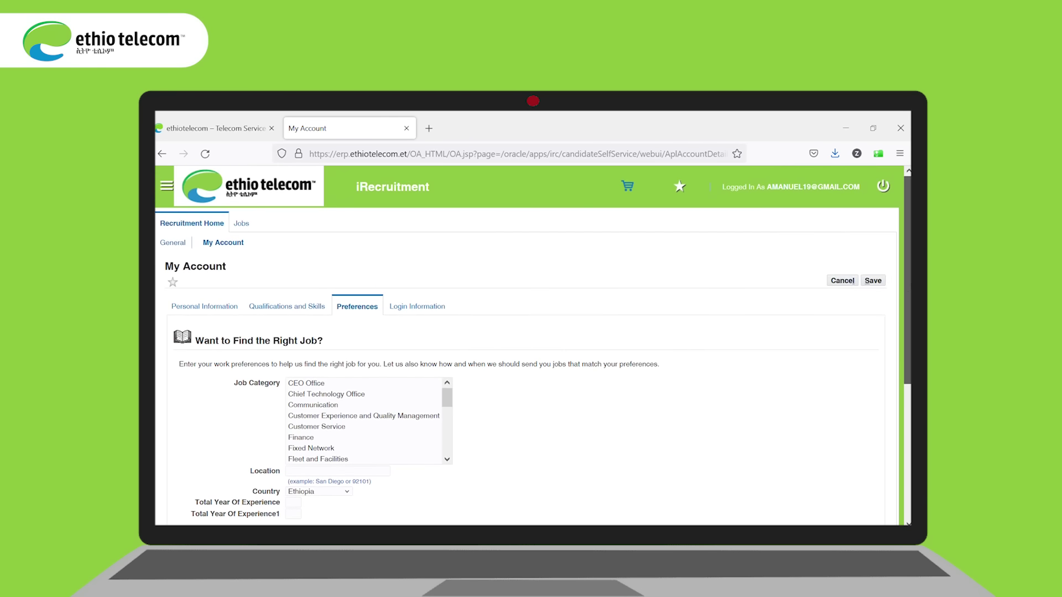
pyautogui.click(417, 306)
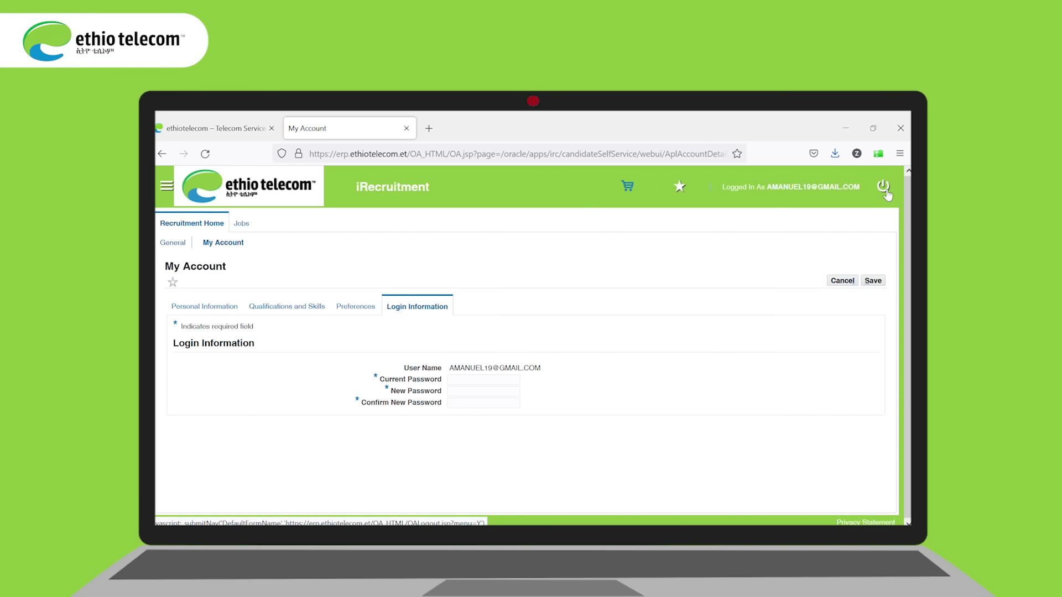
# Step: Return to Recruitment Home and go to the Search for Jobs visitor page
pyautogui.click(212, 225)
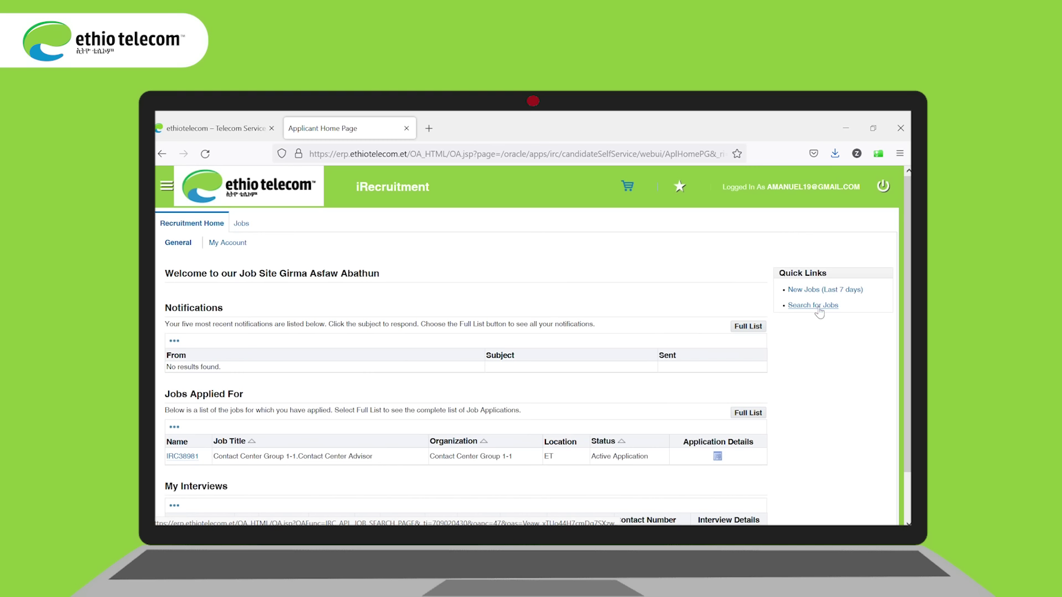
pyautogui.click(819, 309)
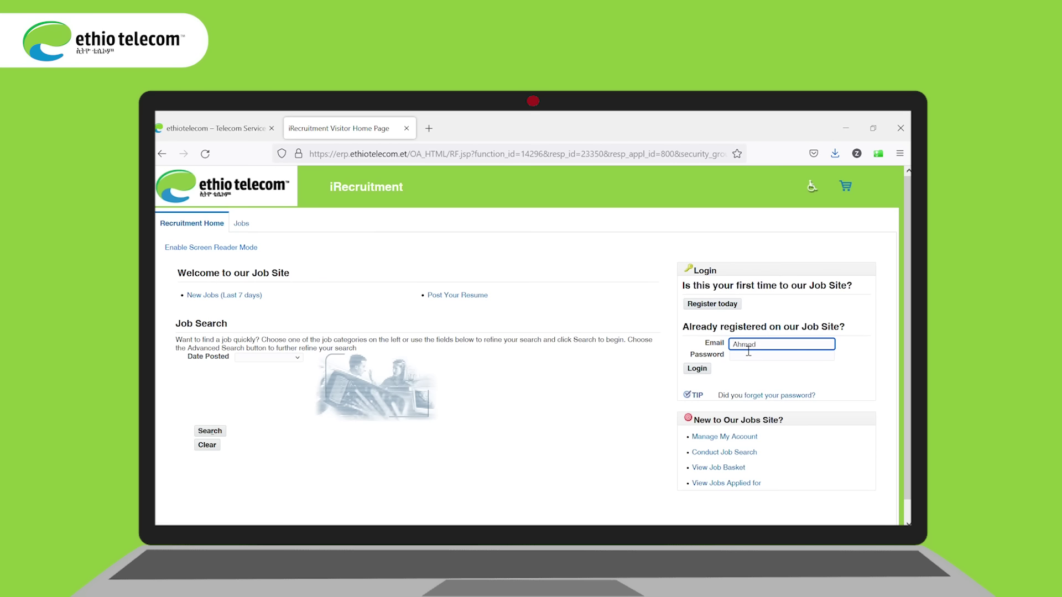
# Step: Log in as another registered candidate with their e-mail address and account password
pyautogui.write('@gmail.com')
pyautogui.click(743, 358)
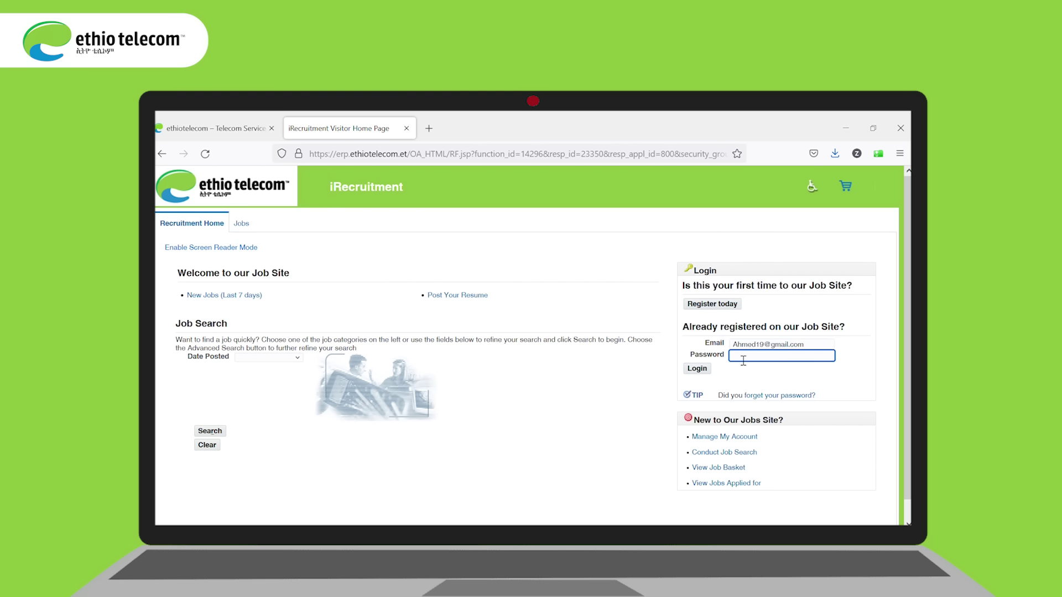
pyautogui.write('*')
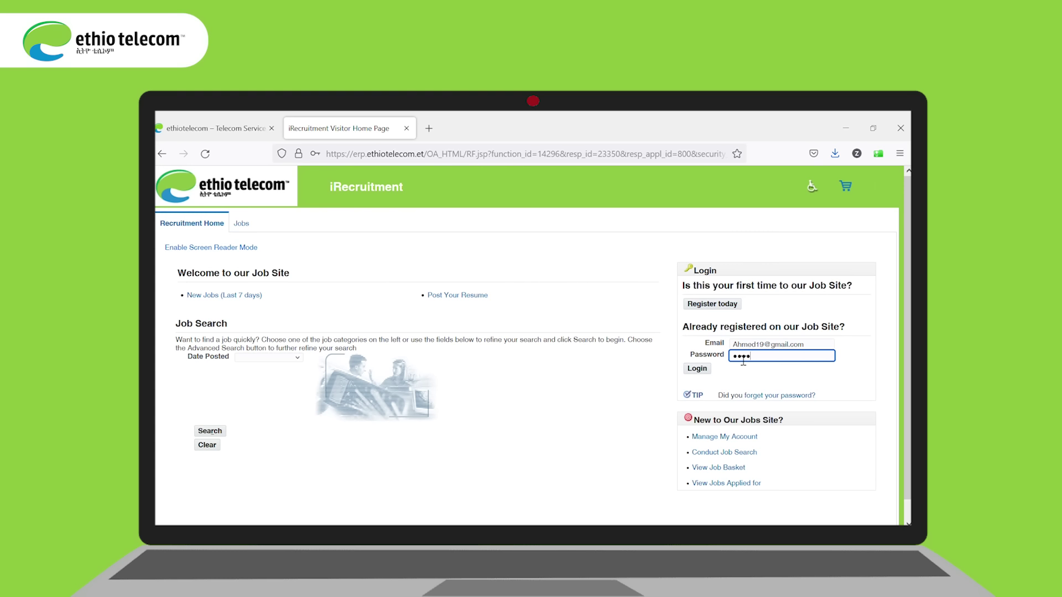
pyautogui.click(697, 369)
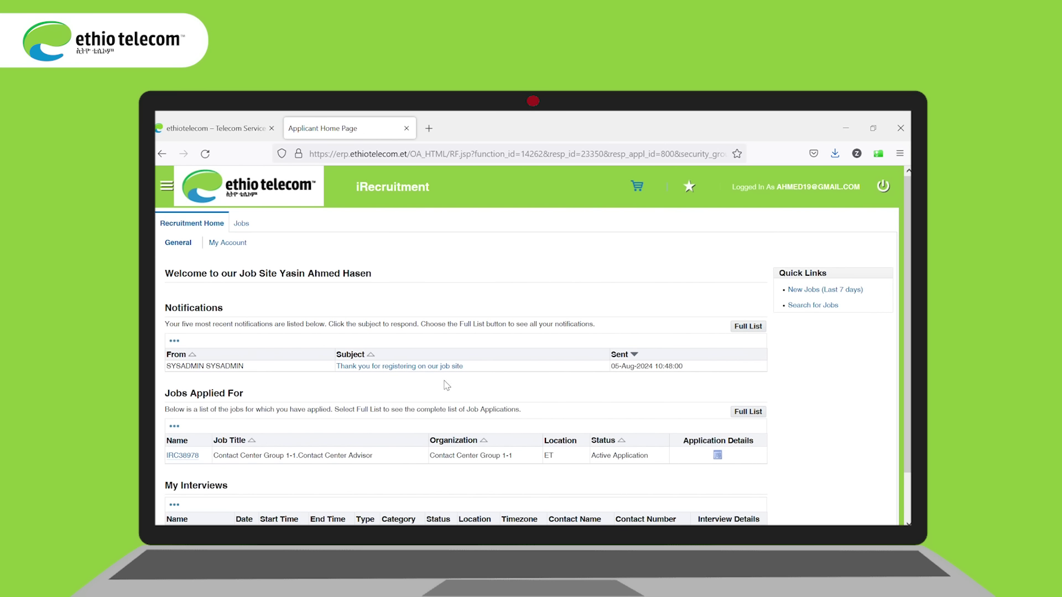
# Step: Search available jobs with Date Posted set to Last Week and scroll through the results
pyautogui.click(810, 306)
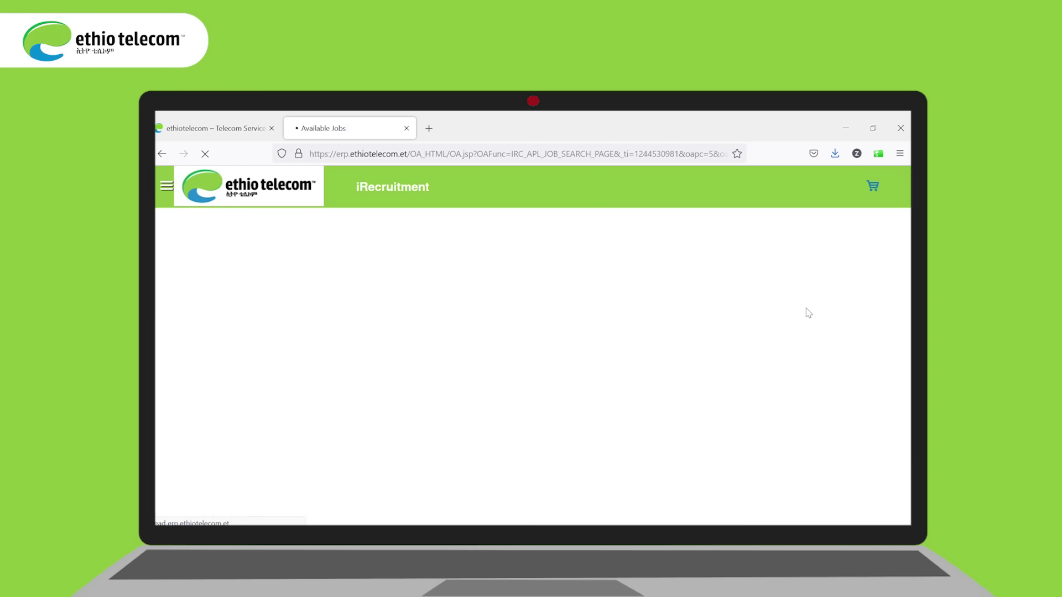
pyautogui.click(288, 327)
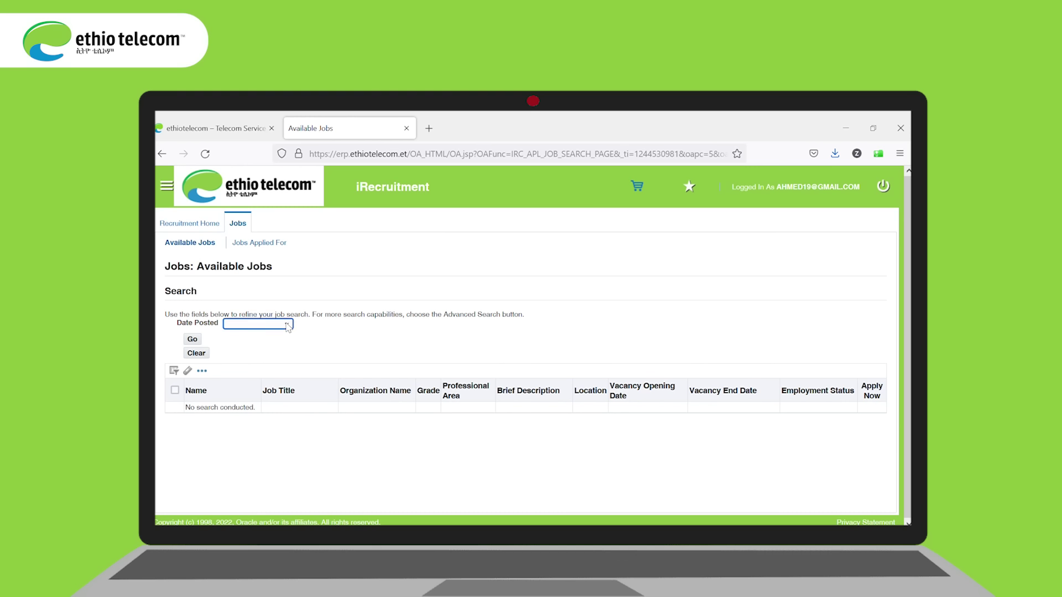
pyautogui.click(247, 394)
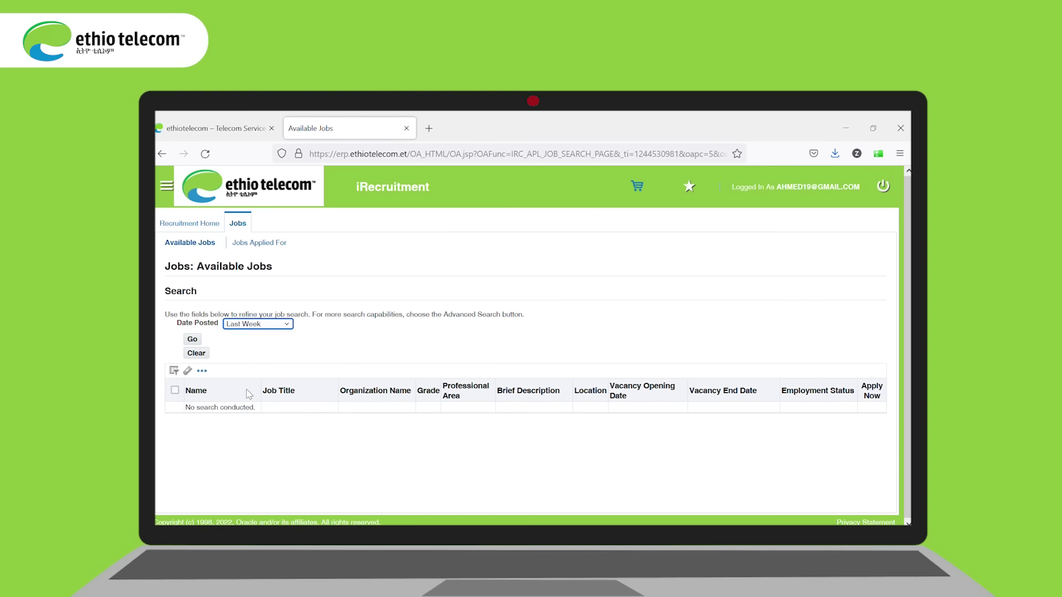
pyautogui.click(193, 341)
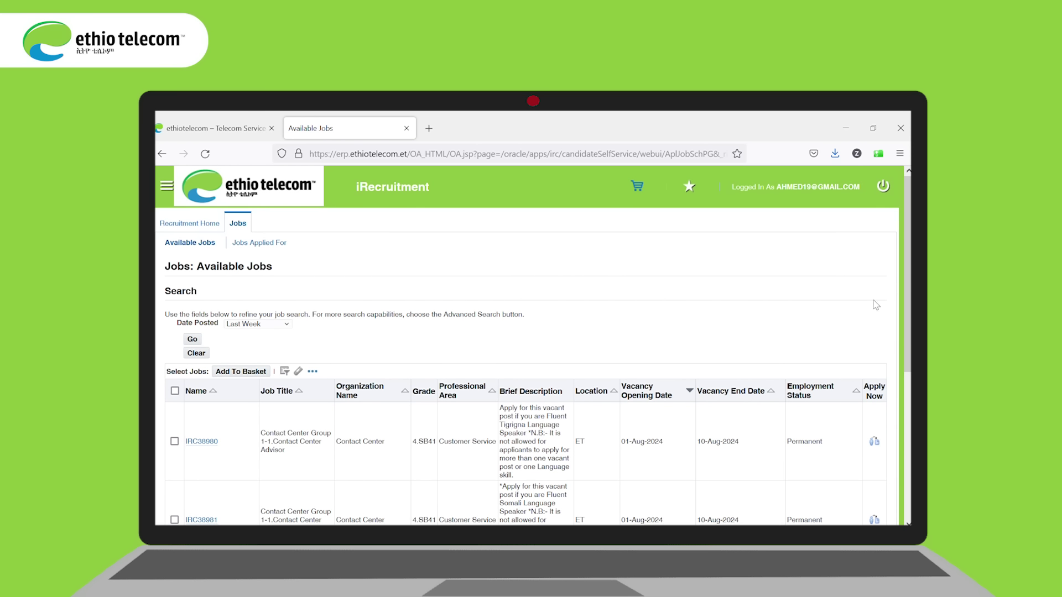
pyautogui.scroll(-5, 531, 332)
pyautogui.scroll(5, 531, 343)
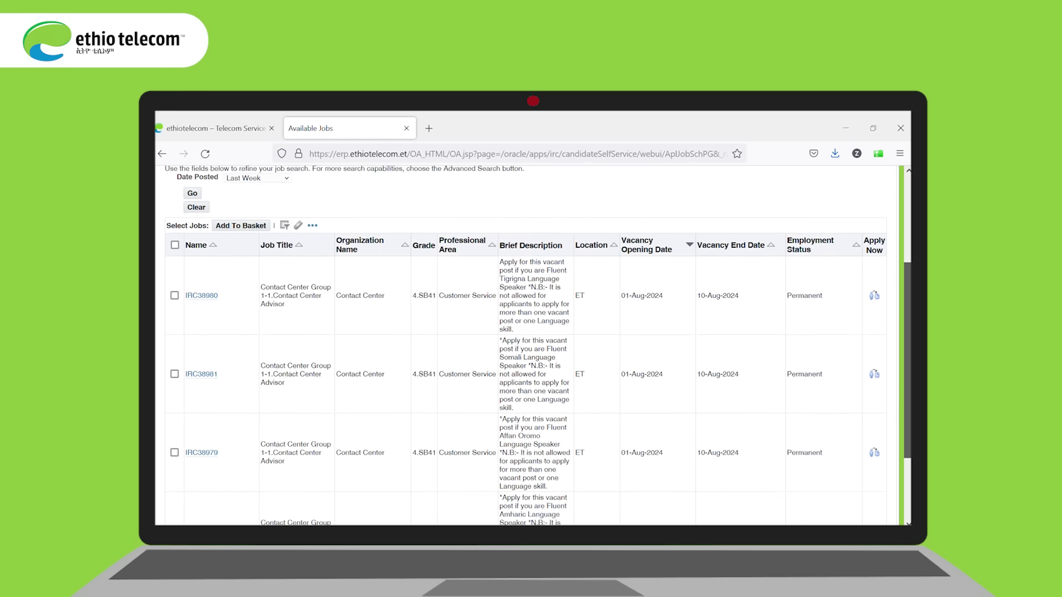